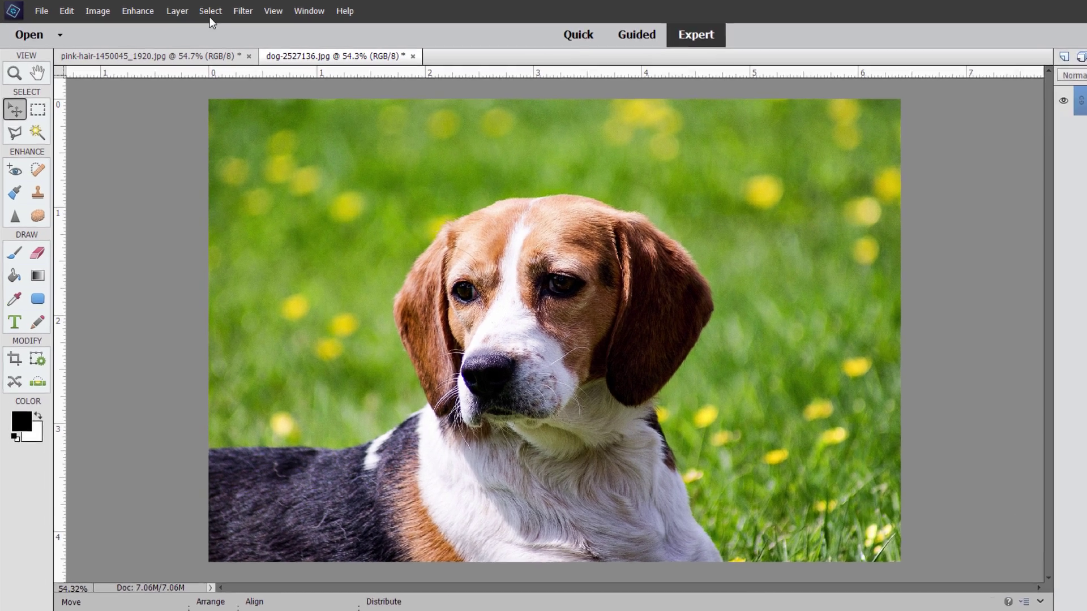
Step: Auto-select the beagle with Select > Subject (Alt+Ctrl+S), separating it from the grass
left_click(179, 9)
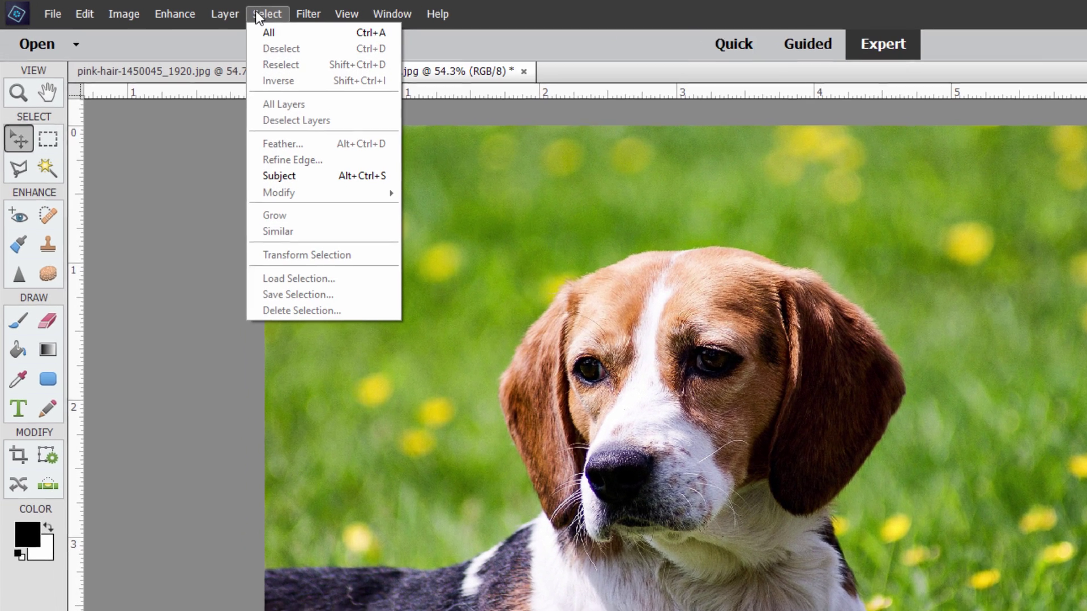
key("Escape")
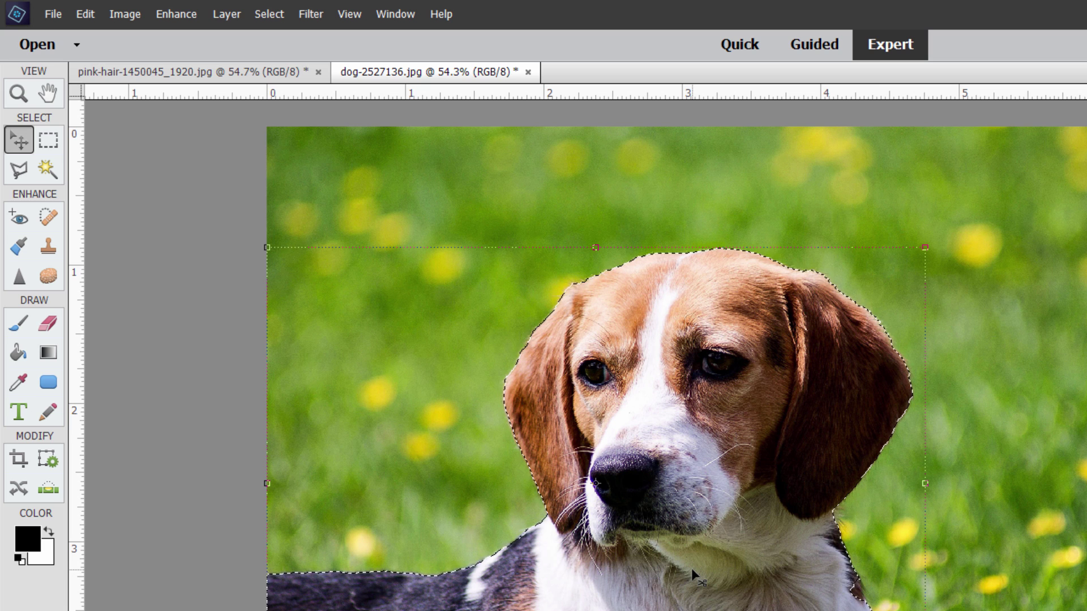
Step: In Refine Edge, brush the beagle's head and neck edges and output to New Layer with Layer Mask
left_click(269, 14)
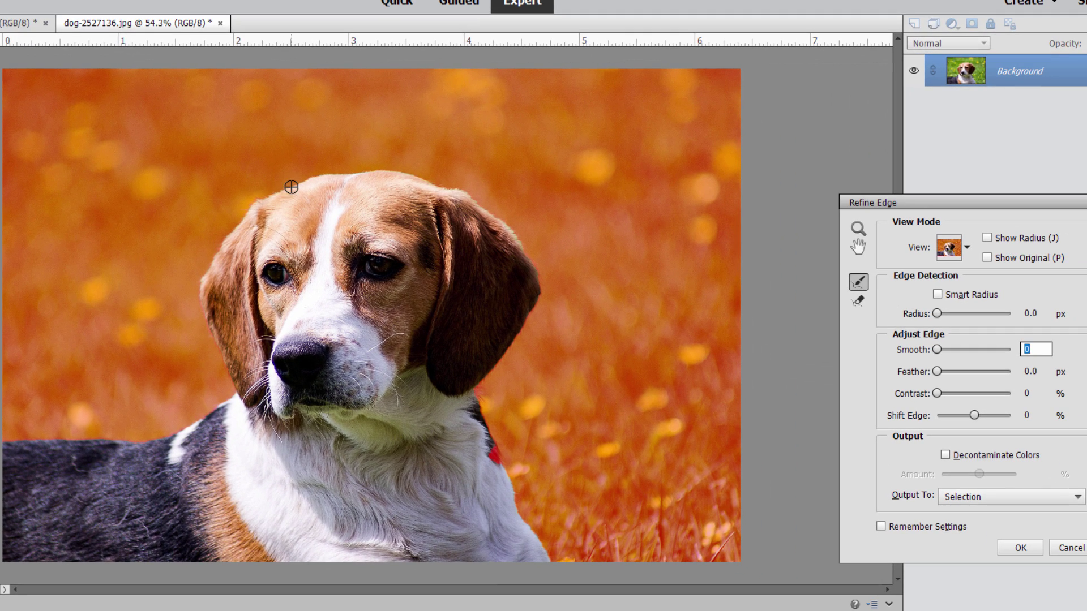
left_click_drag(583, 261, 534, 283)
mouse_move(250, 205)
left_mouse_down()
mouse_move(199, 288)
mouse_move(221, 372)
mouse_move(212, 349)
mouse_move(237, 390)
mouse_move(154, 439)
mouse_move(12, 443)
left_mouse_up()
mouse_move(291, 182)
left_mouse_down()
mouse_move(383, 170)
mouse_move(449, 185)
mouse_move(501, 221)
mouse_move(536, 267)
mouse_move(534, 304)
mouse_move(478, 393)
mouse_move(502, 467)
mouse_move(526, 490)
mouse_move(494, 445)
mouse_move(500, 473)
mouse_move(520, 476)
mouse_move(508, 463)
mouse_move(558, 563)
left_mouse_up()
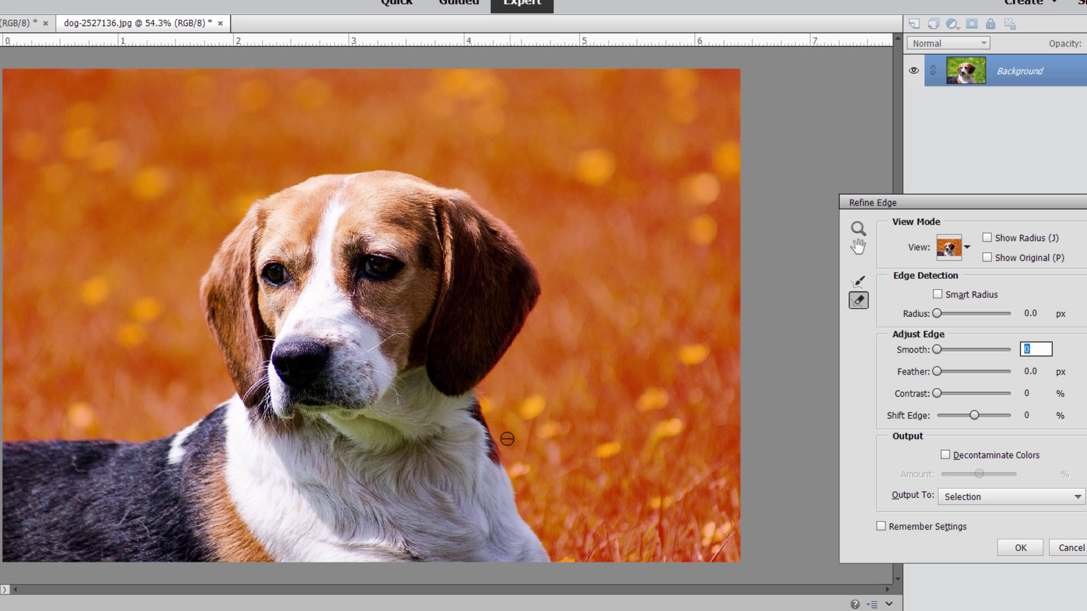
left_click_drag(487, 446, 487, 449)
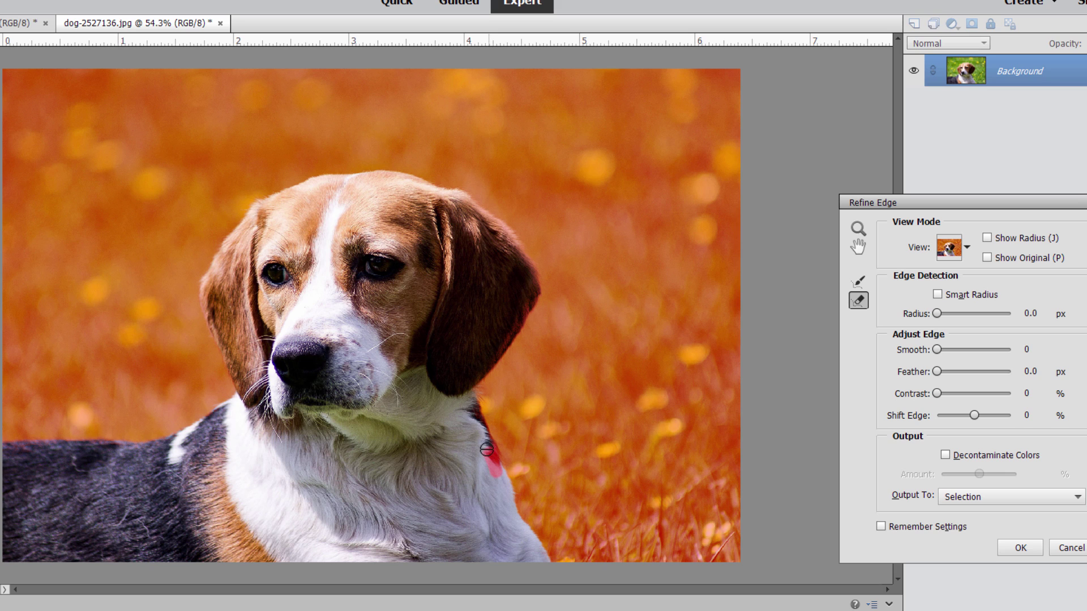
left_click(858, 283)
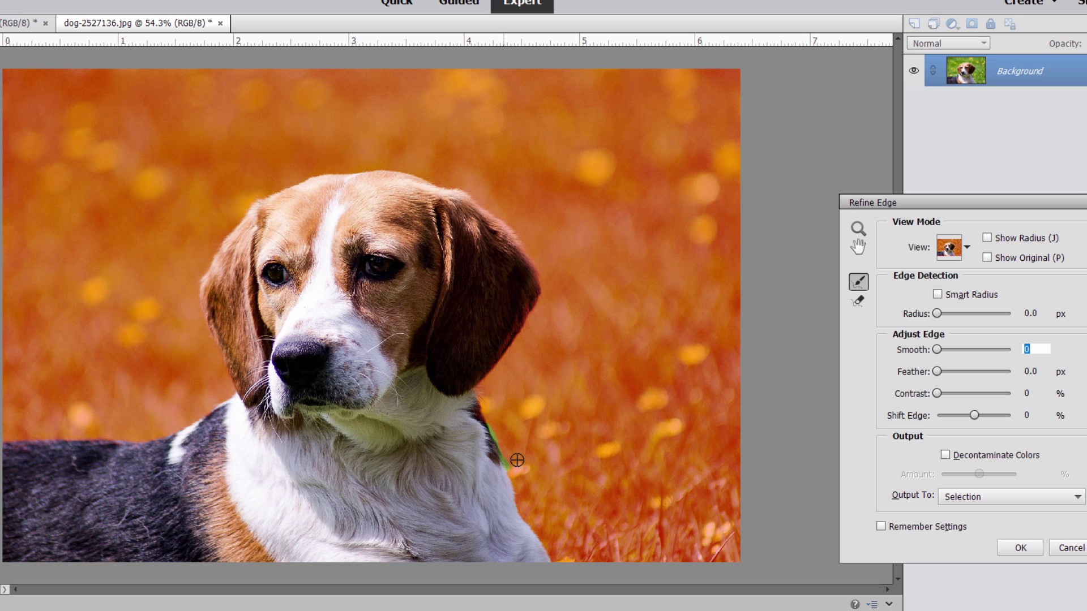
left_click(978, 496)
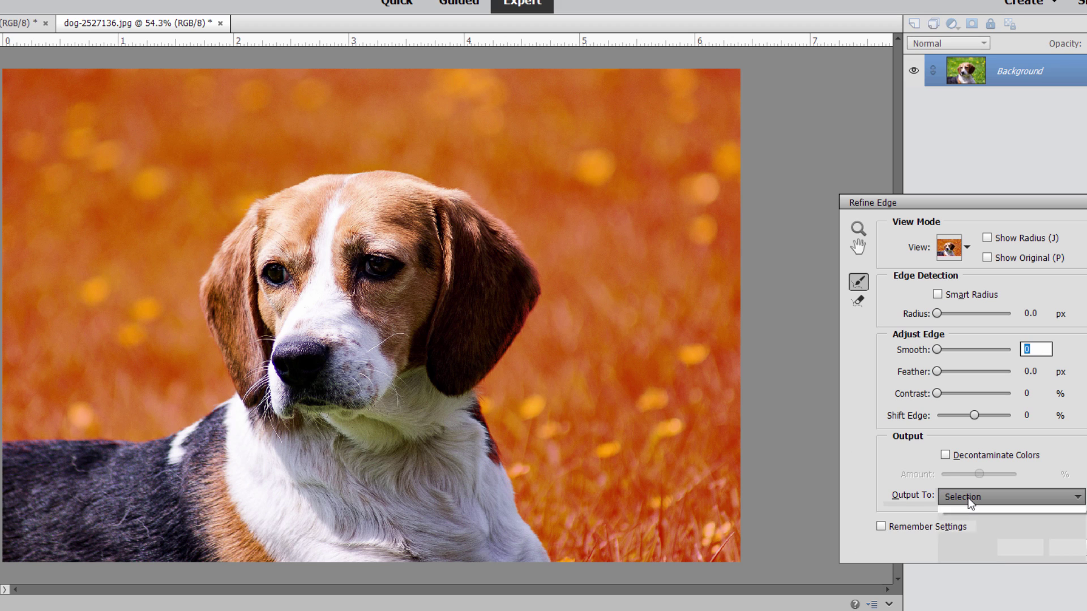
left_click(973, 545)
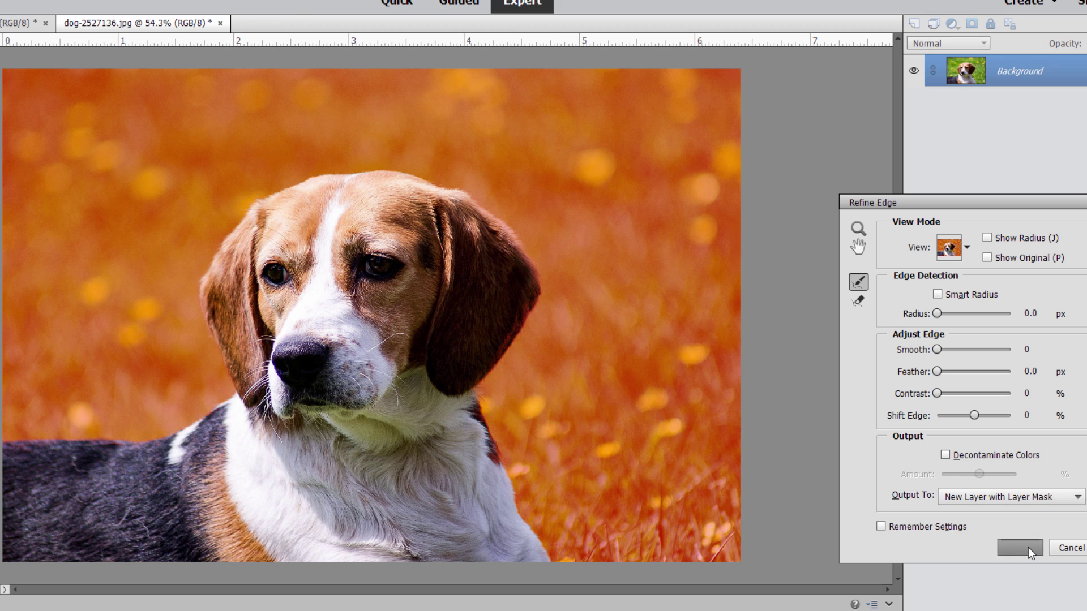
Step: Confirm Refine Edge to create the masked Background copy layer of the cut-out beagle
left_click(1028, 548)
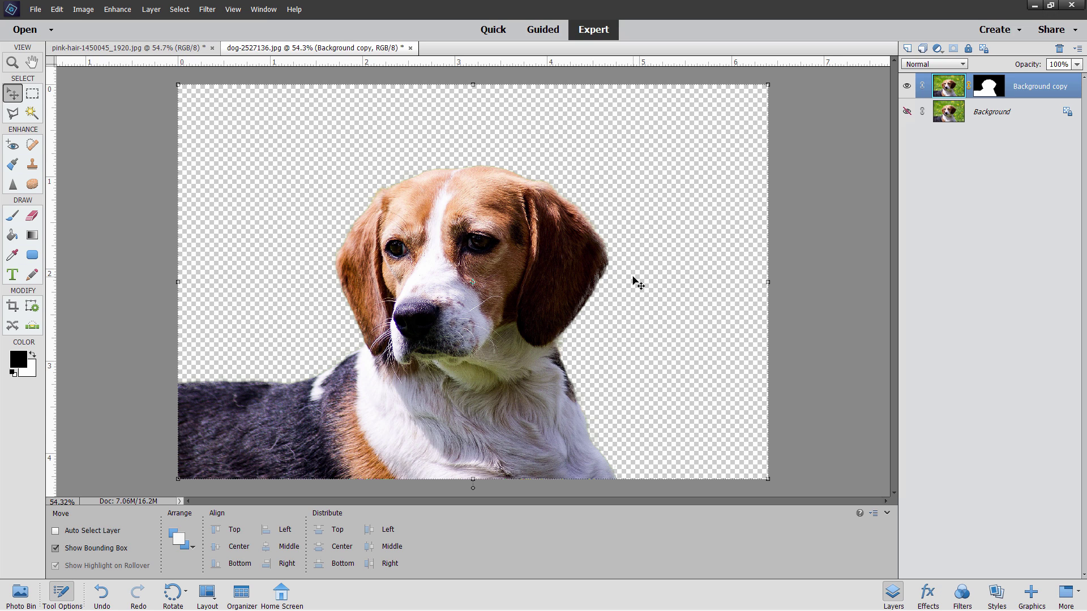
Step: Switch to pink-hair-1450045_1920.jpg and select the woman with Select > Subject
left_click(164, 49)
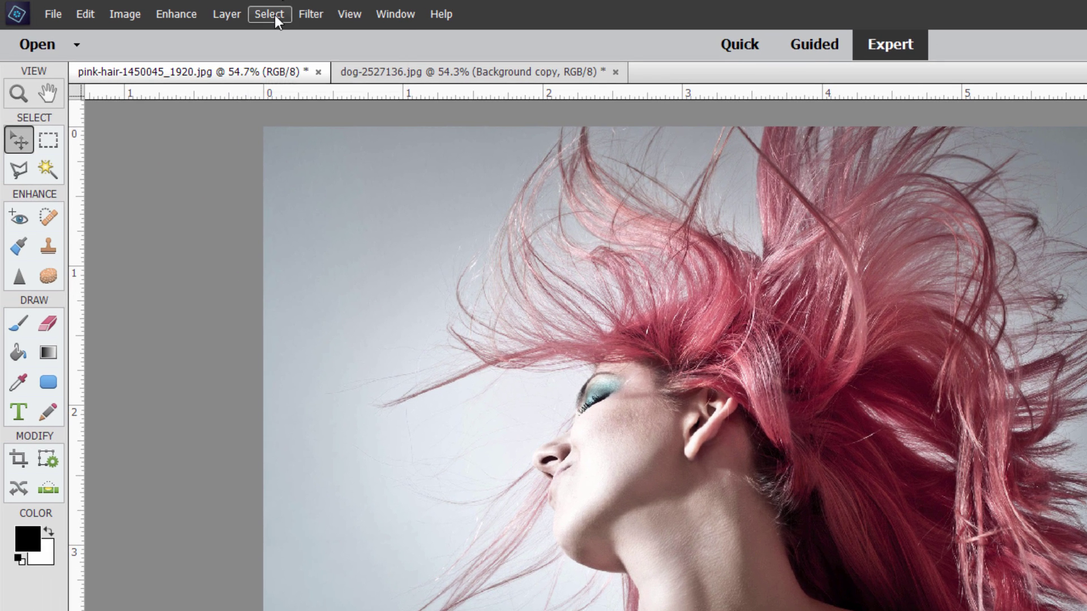
left_click(275, 17)
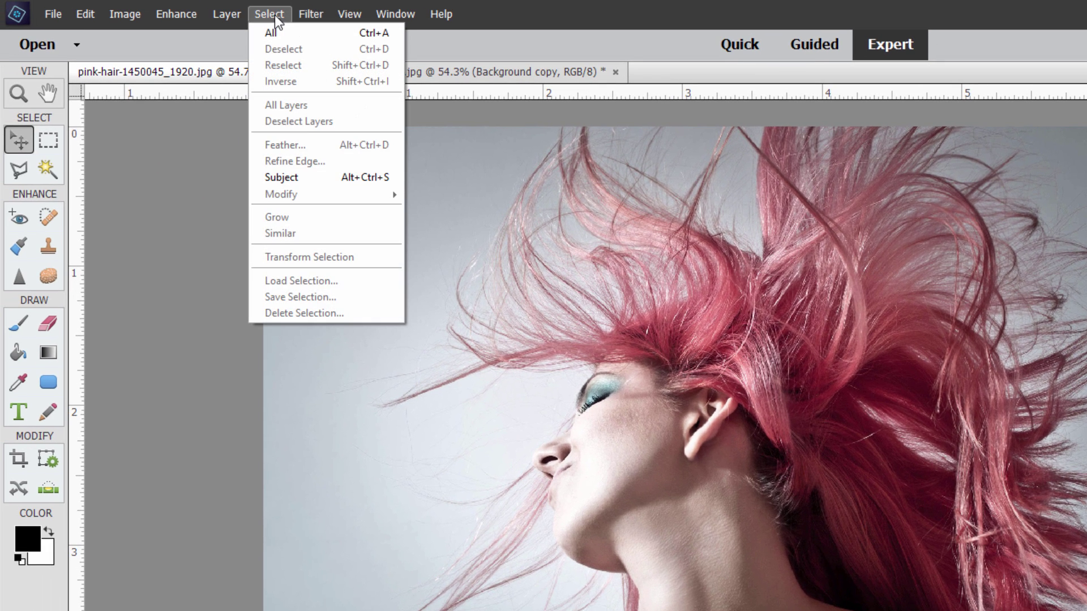
left_click(314, 175)
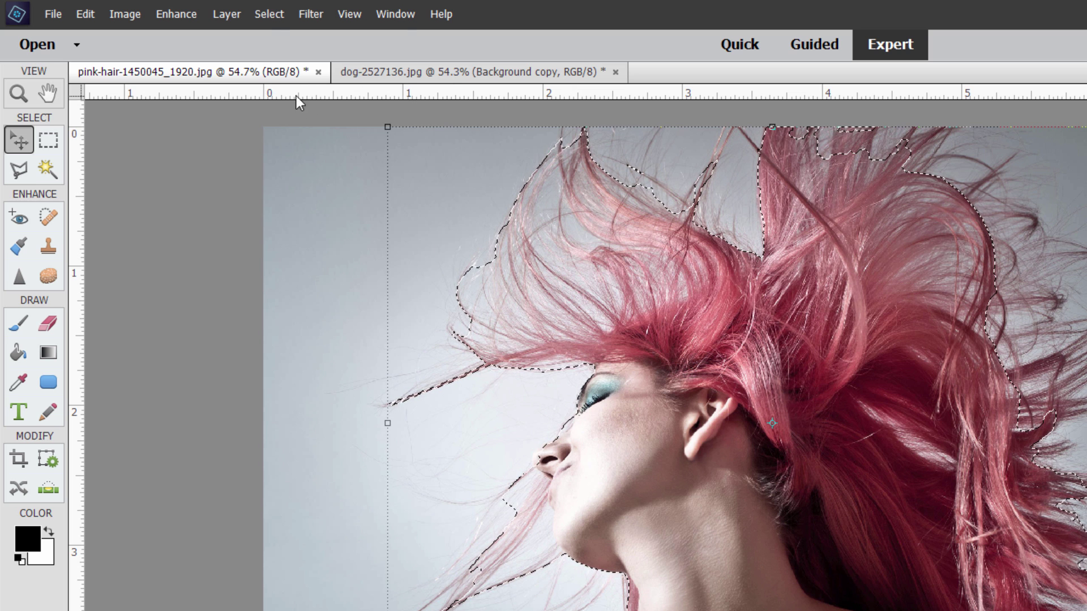
left_click(269, 17)
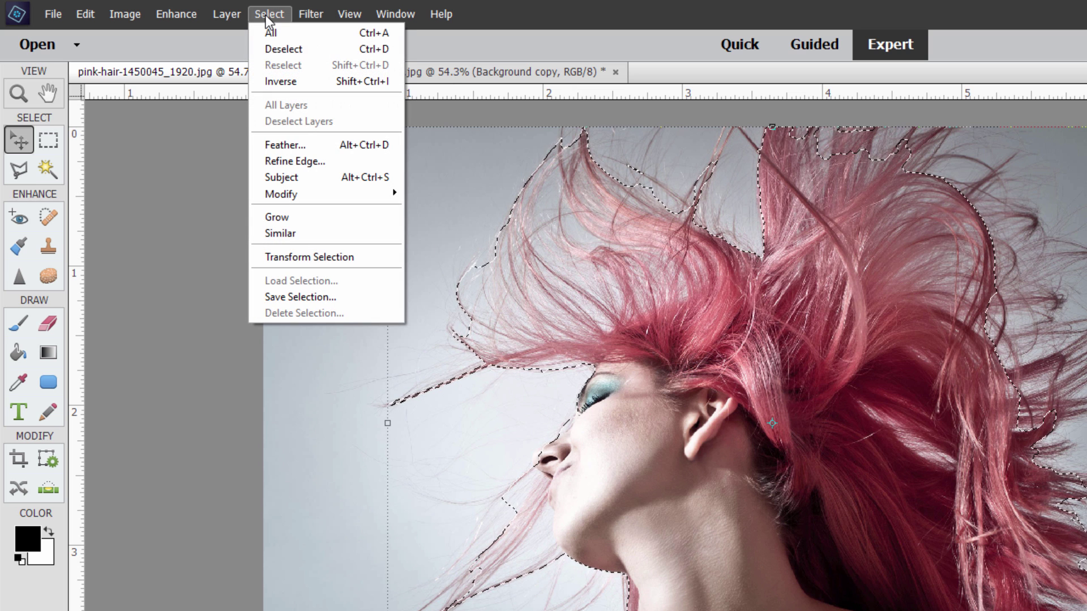
Step: In Refine Edge with Overlay view, brush Refine Radius along the woman's pink hair edges
left_click(307, 151)
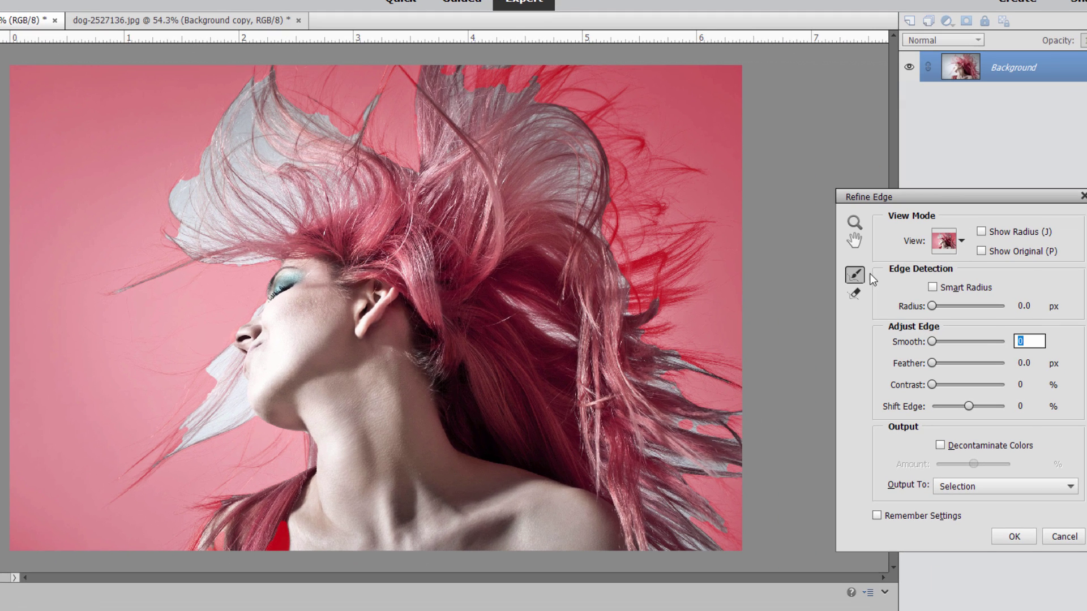
left_click(953, 243)
left_click(939, 307)
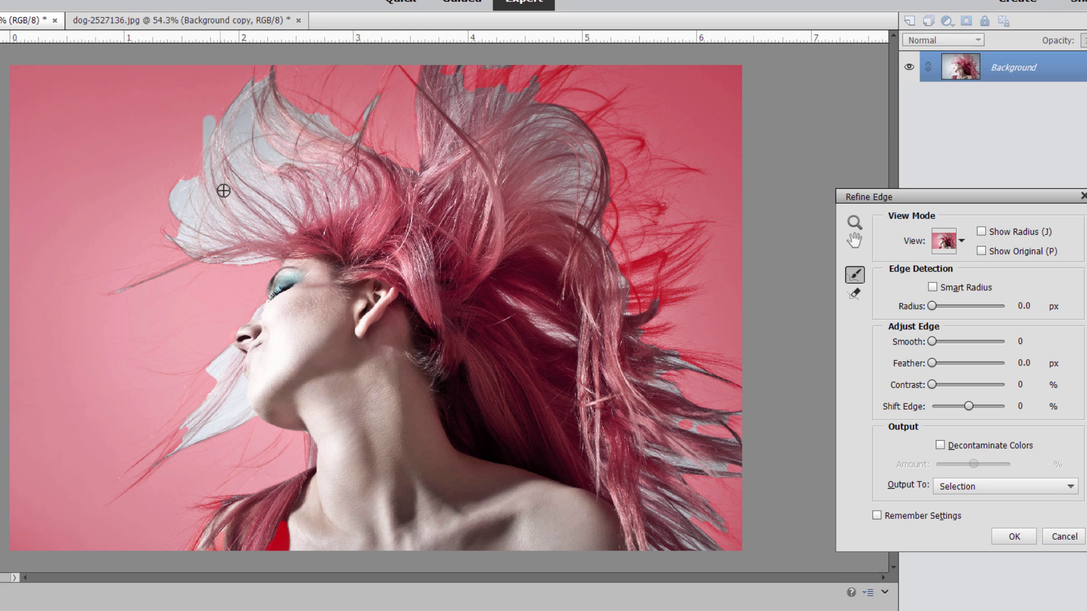
left_click(179, 172)
mouse_move(191, 200)
left_mouse_down()
mouse_move(204, 219)
mouse_move(177, 171)
mouse_move(179, 213)
mouse_move(192, 222)
mouse_move(179, 184)
mouse_move(165, 177)
mouse_move(199, 224)
mouse_move(218, 230)
mouse_move(171, 188)
mouse_move(177, 221)
mouse_move(204, 255)
mouse_move(178, 240)
mouse_move(227, 259)
mouse_move(212, 241)
mouse_move(230, 228)
mouse_move(229, 195)
mouse_move(207, 145)
mouse_move(245, 231)
mouse_move(229, 124)
mouse_move(217, 112)
mouse_move(237, 188)
mouse_move(239, 128)
mouse_move(223, 101)
mouse_move(237, 199)
mouse_move(248, 137)
mouse_move(231, 90)
mouse_move(247, 183)
mouse_move(241, 115)
mouse_move(274, 71)
mouse_move(250, 82)
mouse_move(229, 124)
mouse_move(234, 169)
mouse_move(280, 76)
mouse_move(253, 110)
mouse_move(244, 162)
mouse_move(240, 94)
mouse_move(241, 160)
mouse_move(263, 198)
mouse_move(233, 129)
mouse_move(219, 129)
mouse_move(220, 159)
mouse_move(243, 203)
mouse_move(228, 210)
mouse_move(209, 259)
mouse_move(107, 297)
mouse_move(160, 269)
mouse_move(243, 253)
mouse_move(262, 276)
mouse_move(221, 271)
mouse_move(258, 262)
mouse_move(201, 243)
mouse_move(283, 256)
left_mouse_up()
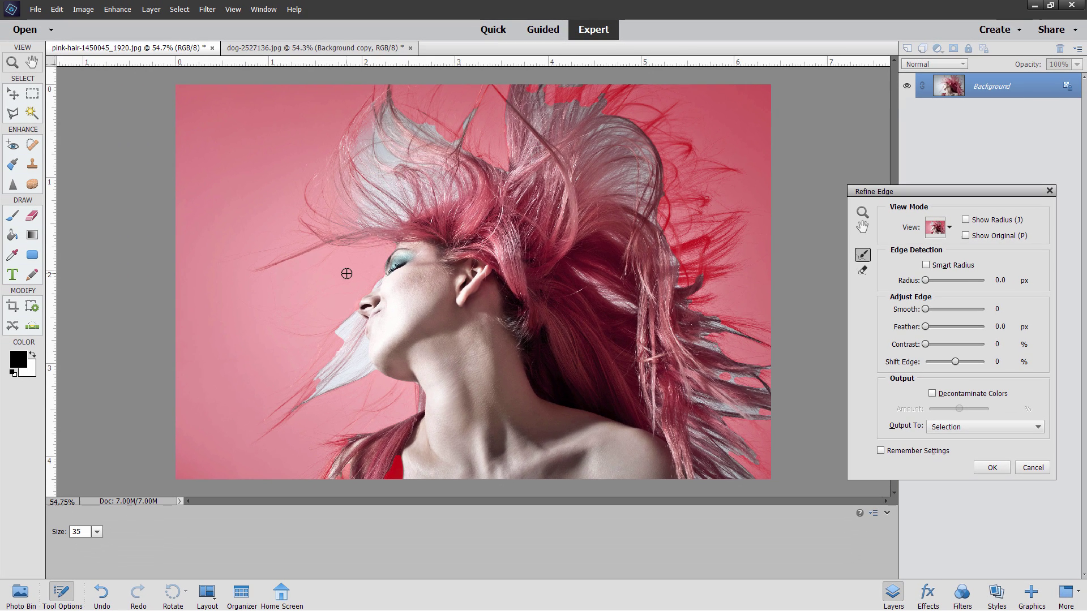
left_click_drag(347, 274, 334, 125)
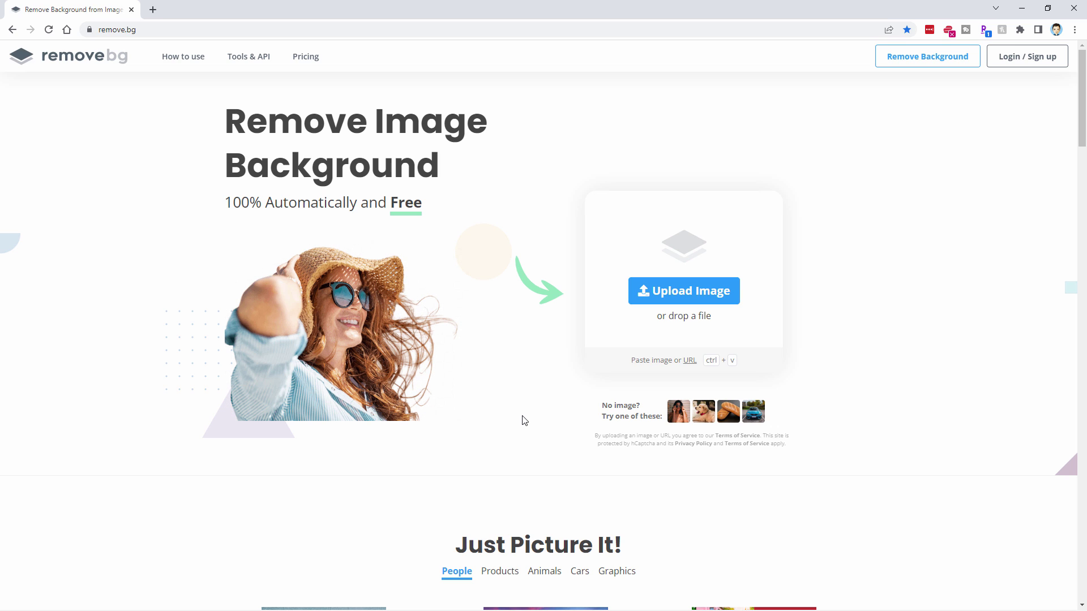
Step: Upload the pink-hair photo to remove.bg to cut out the woman
left_click(675, 300)
left_click(300, 232)
left_click(788, 515)
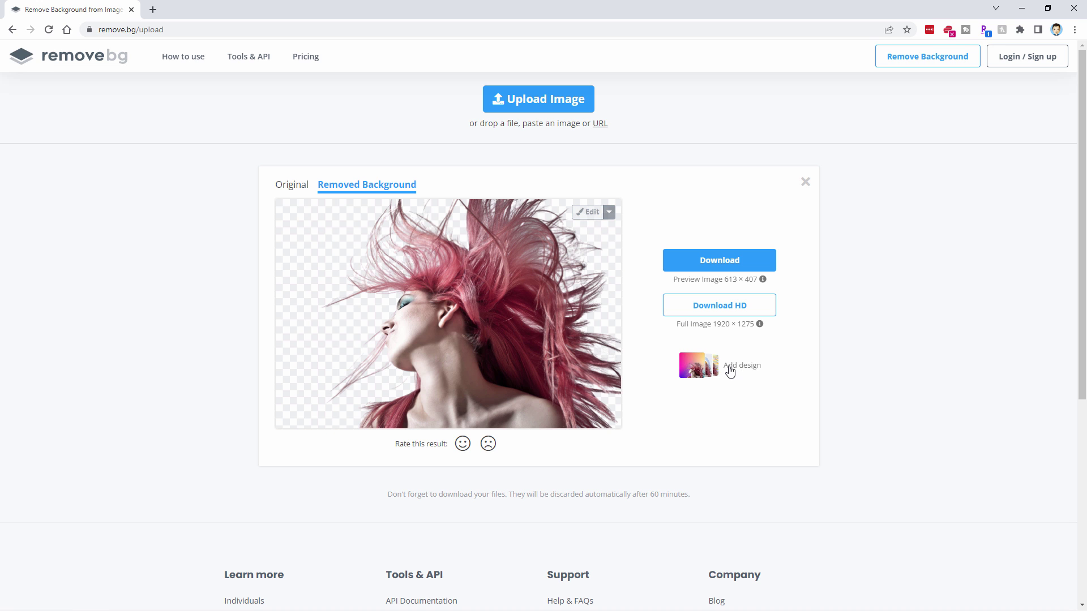
Step: In remove.bg's Erase / Restore editor, test erase and restore strokes on the hair tips, then undo them
left_click(590, 213)
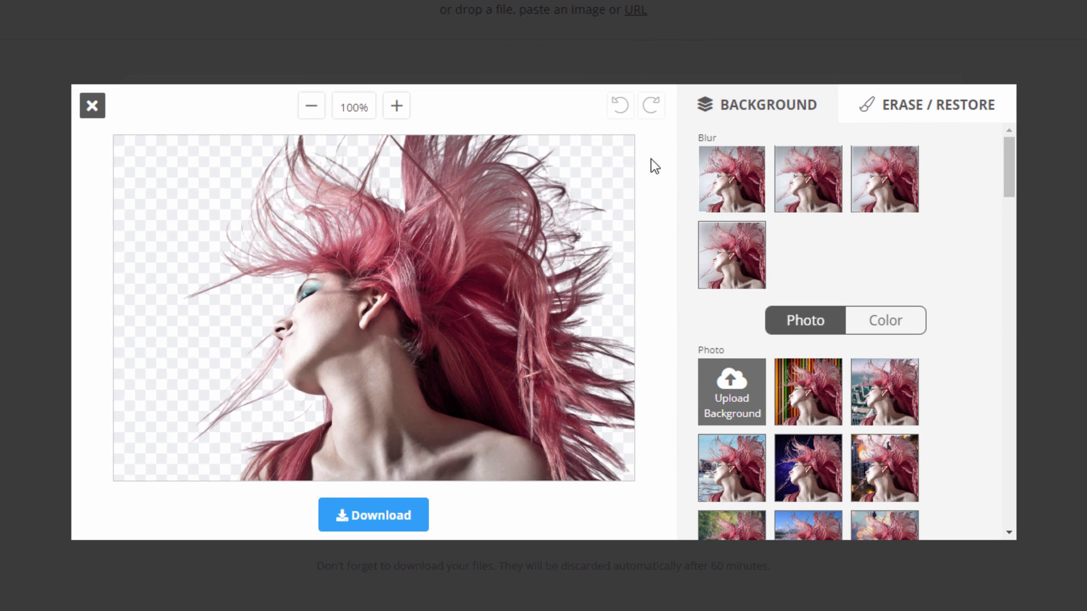
left_click(928, 108)
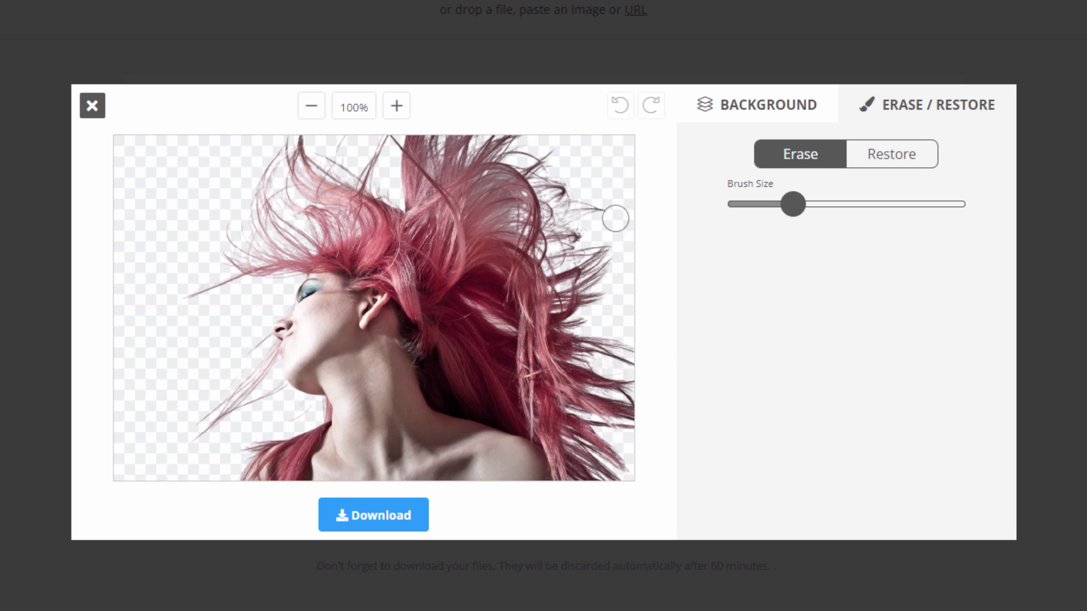
mouse_move(607, 213)
left_mouse_down()
mouse_move(575, 213)
mouse_move(587, 199)
mouse_move(586, 210)
left_mouse_up()
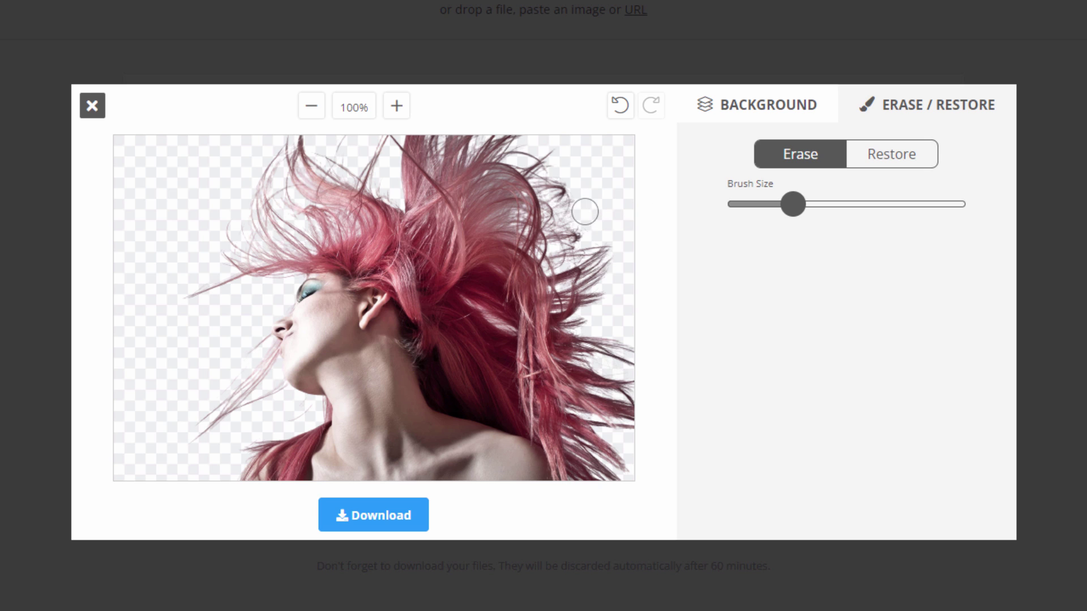
left_click(900, 163)
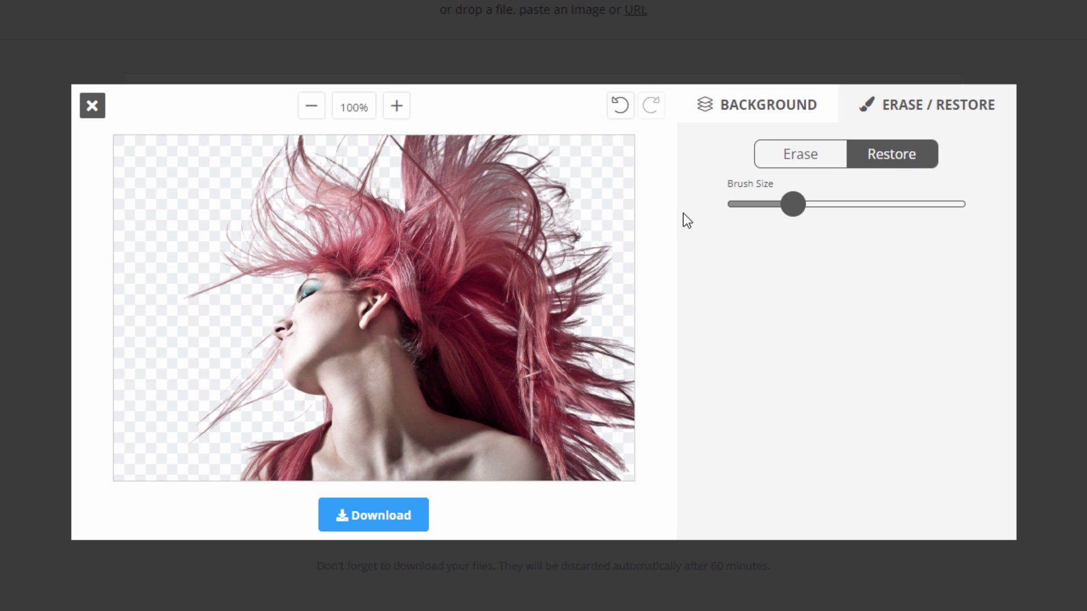
left_click_drag(609, 194, 567, 218)
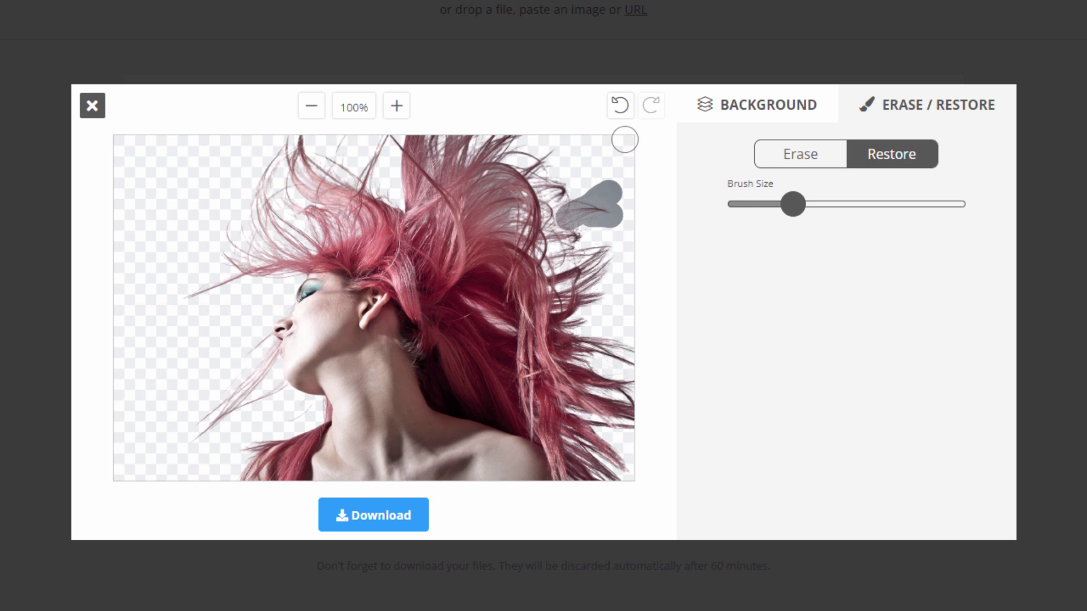
left_click(617, 107)
left_click(617, 109)
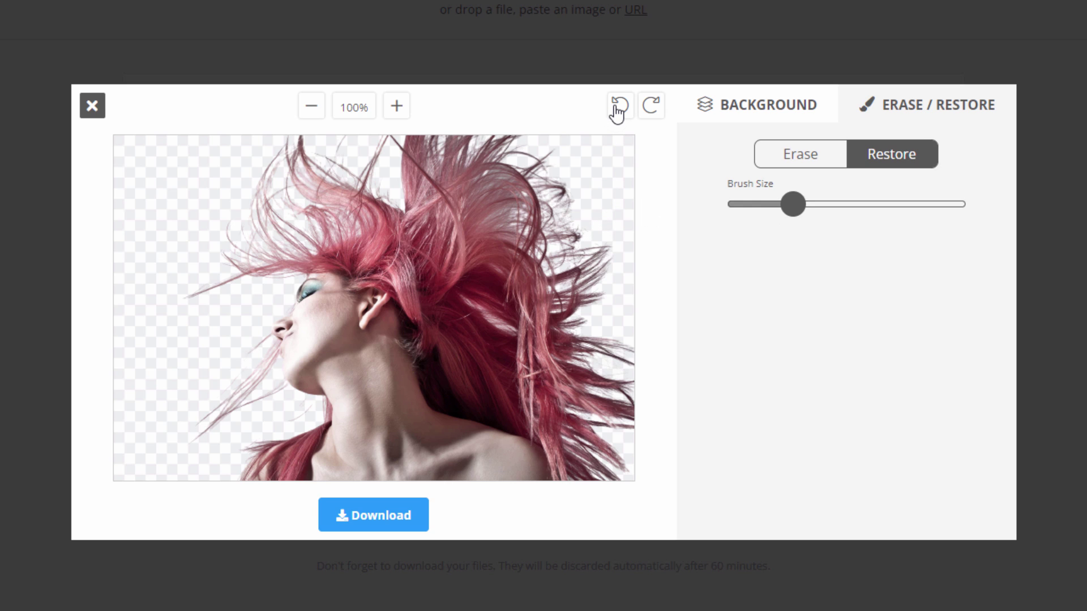
Step: Try the winter harbour and lake-and-mountains photo backgrounds, settling back on the harbour
left_click(749, 114)
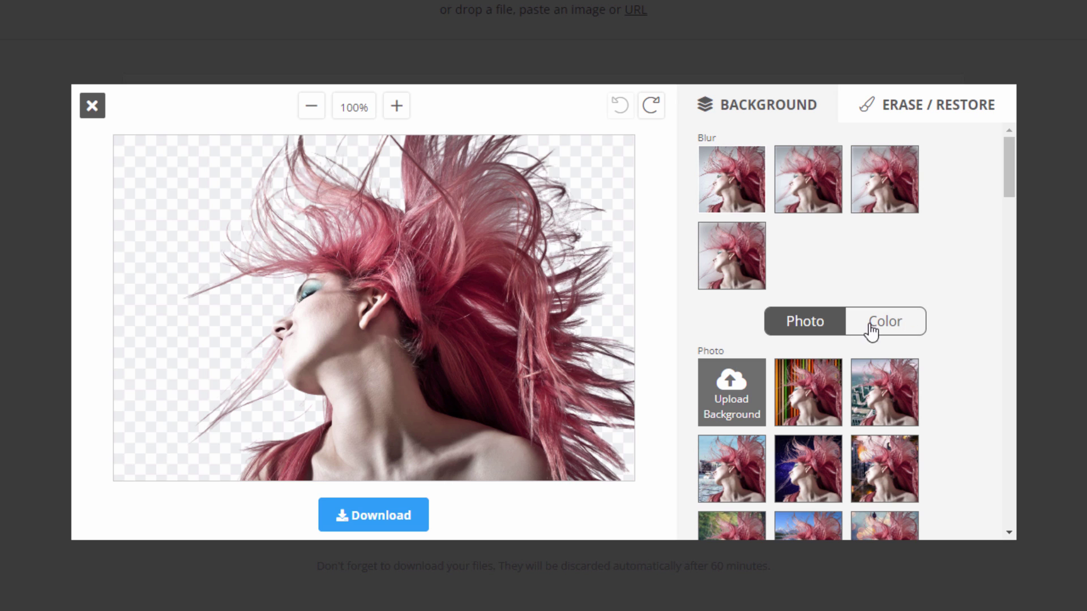
left_click_drag(1007, 175, 1007, 197)
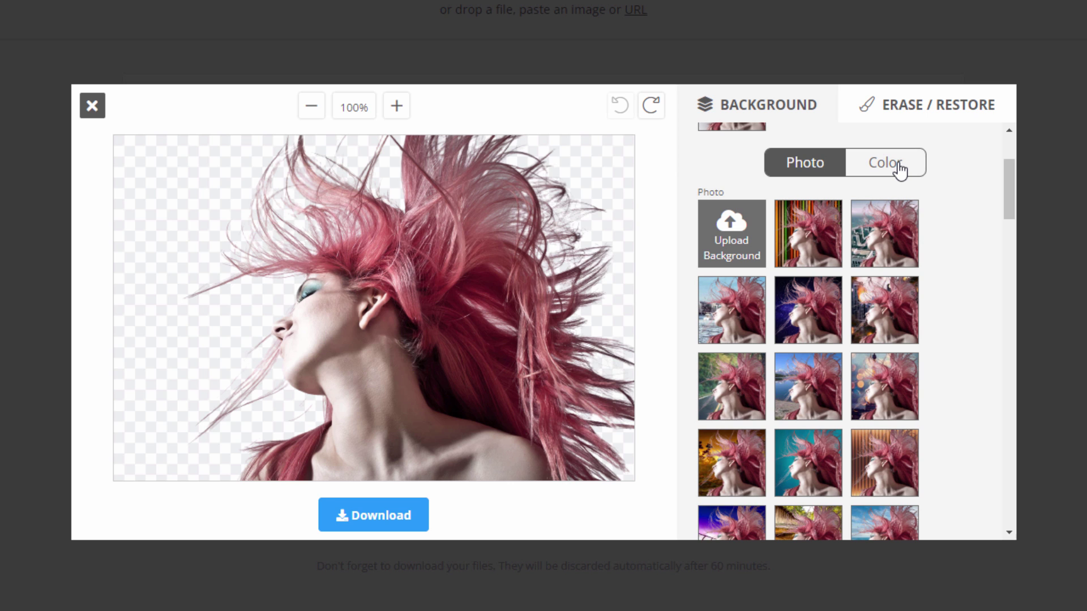
left_click(737, 324)
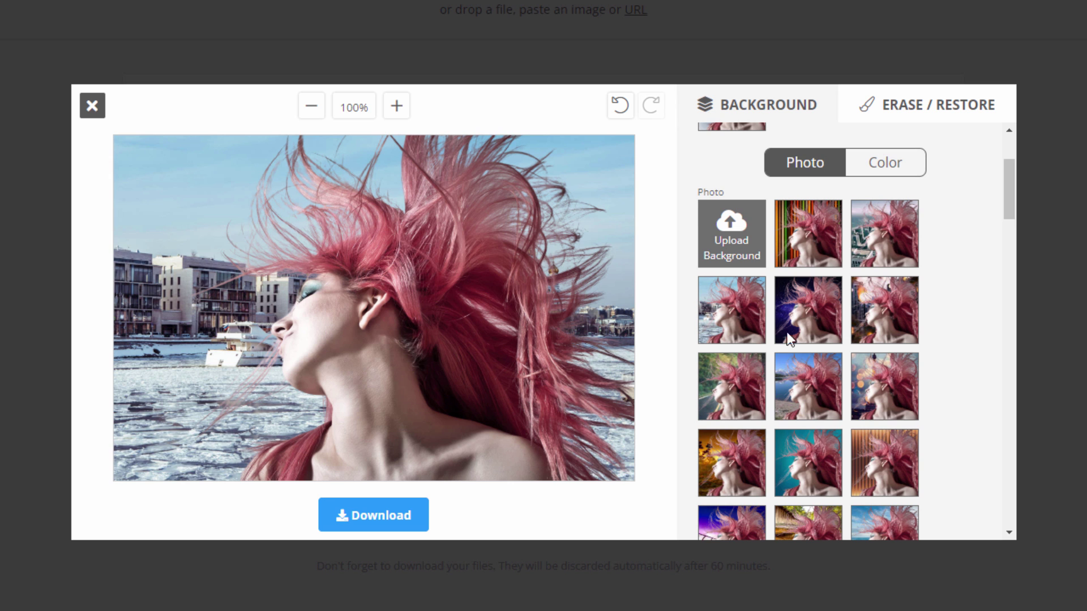
scroll(830, 405, "up", 1)
left_click(829, 405)
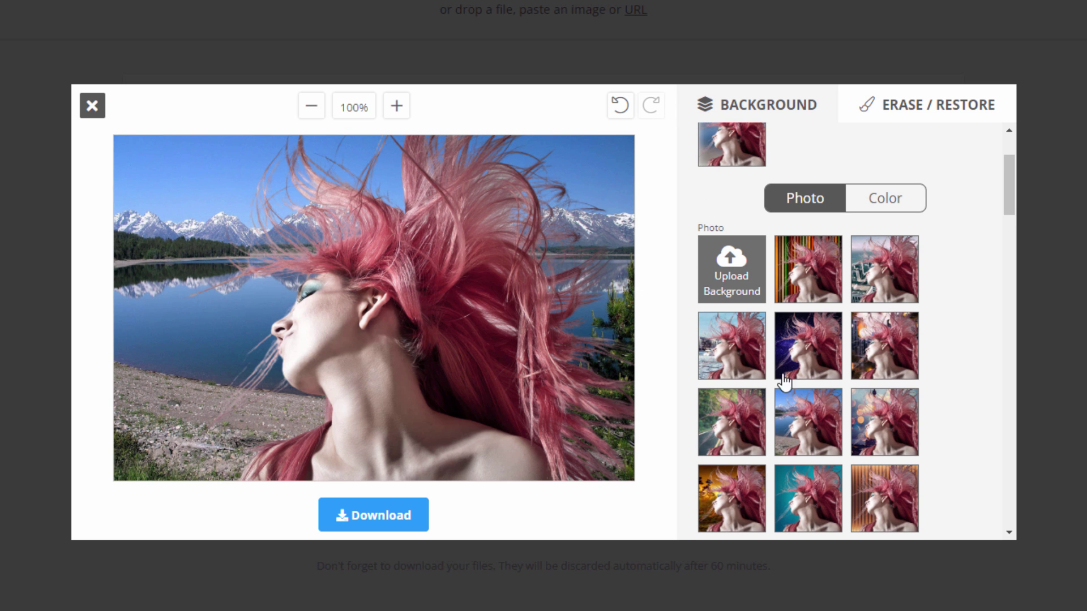
left_click(739, 352)
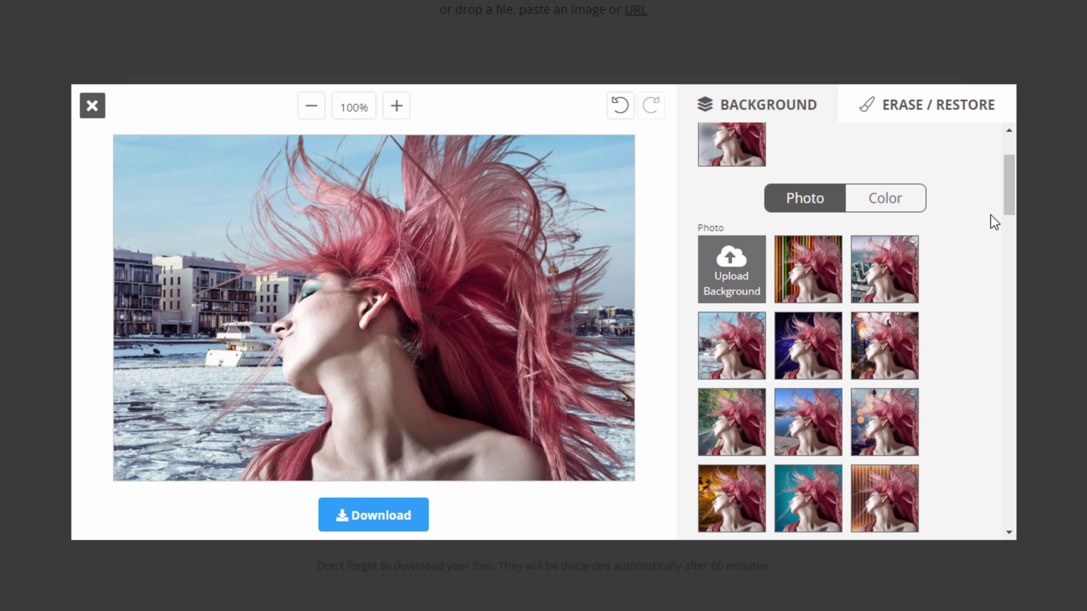
left_click_drag(1007, 198, 1006, 177)
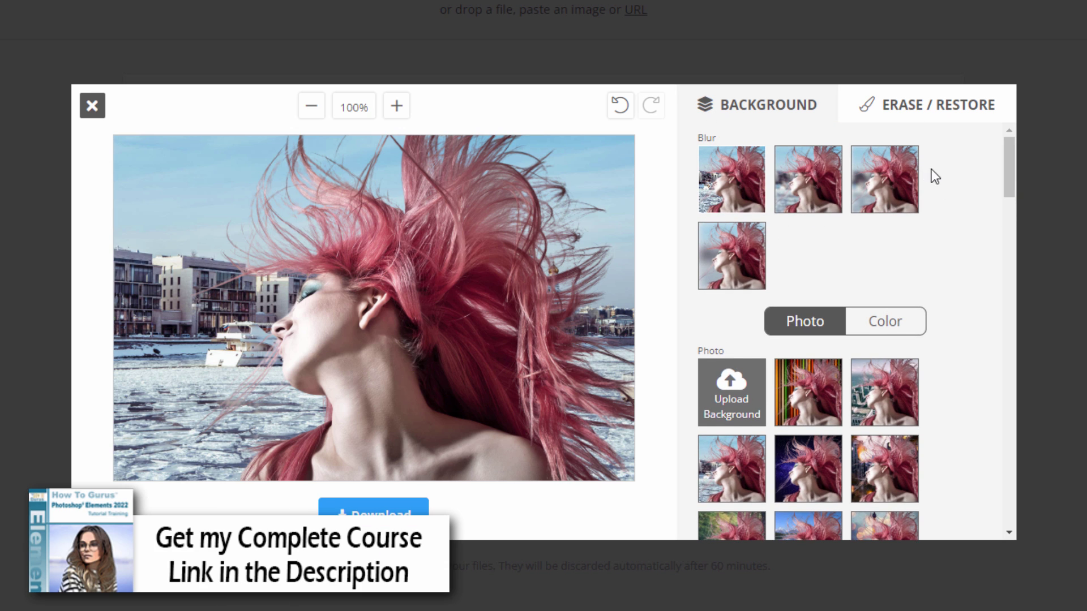
Step: Test blur levels from light to strongest on the harbour background, then return to no blur
left_click(808, 185)
left_click(875, 211)
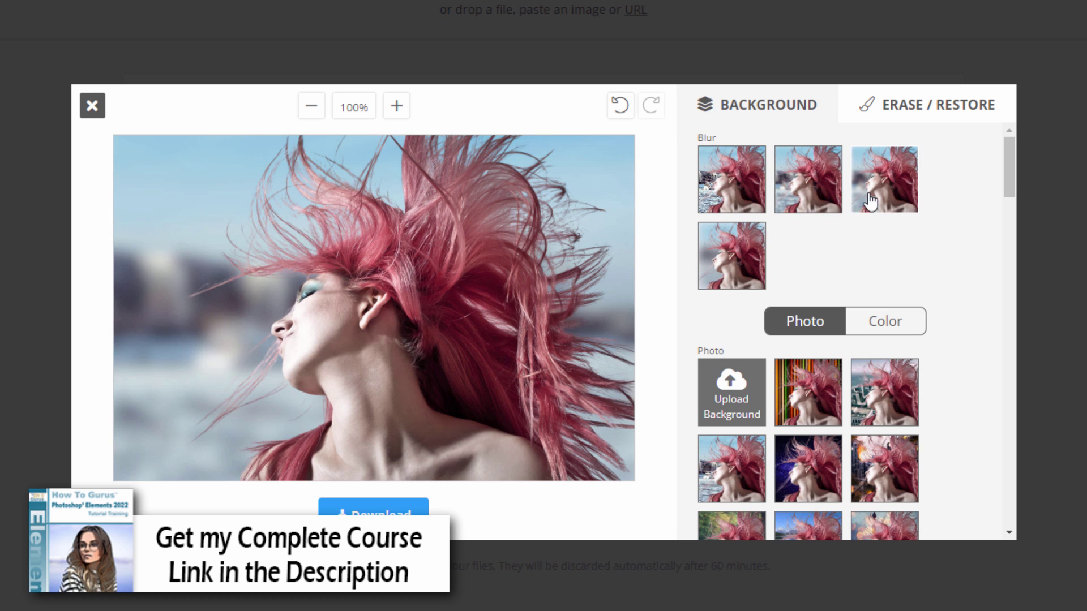
left_click(746, 264)
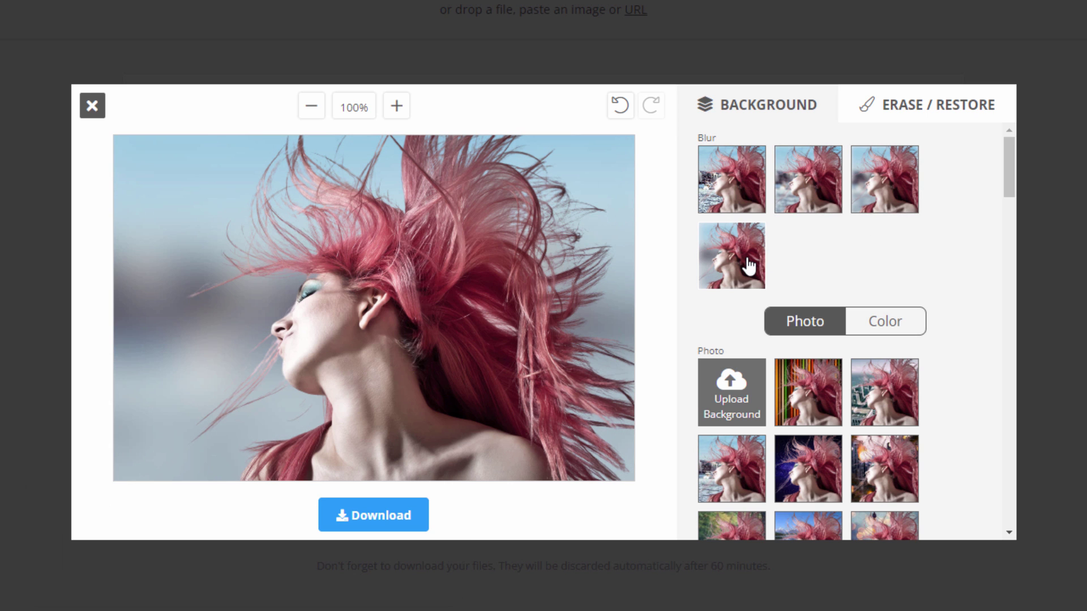
left_click(874, 206)
left_click(801, 203)
left_click(760, 187)
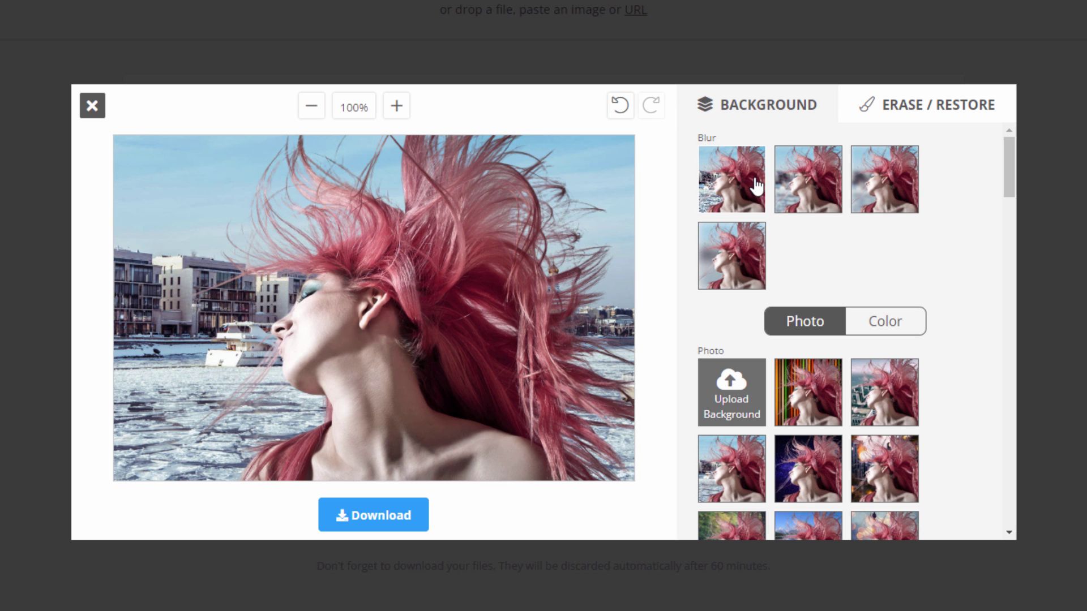
Step: Replace the background with the blue, cloudy sky photo
left_click_drag(1008, 176, 1004, 368)
left_click(813, 379)
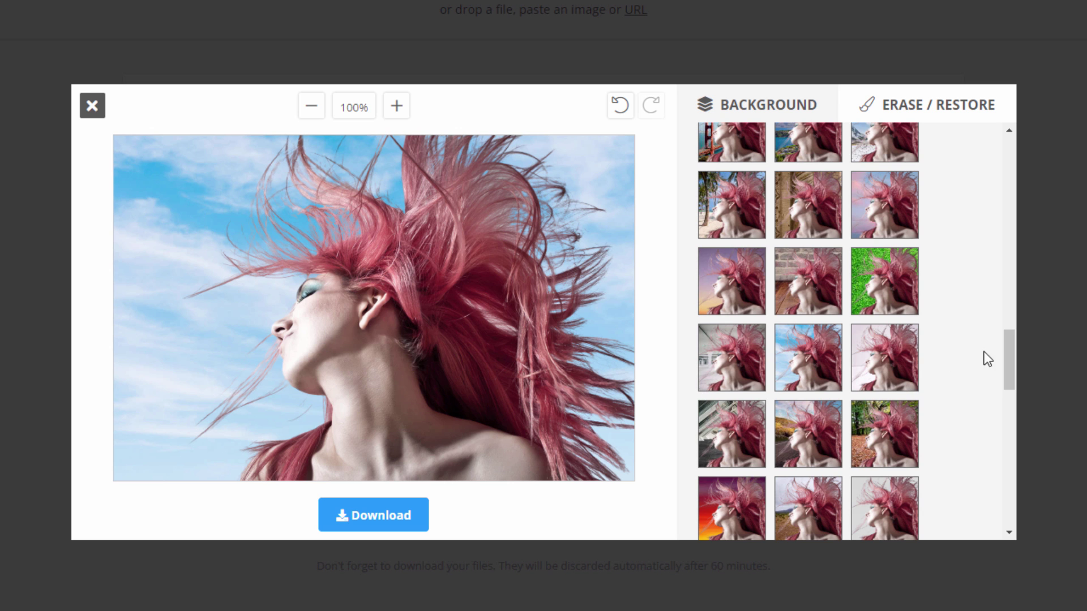
left_click_drag(1008, 354, 1007, 150)
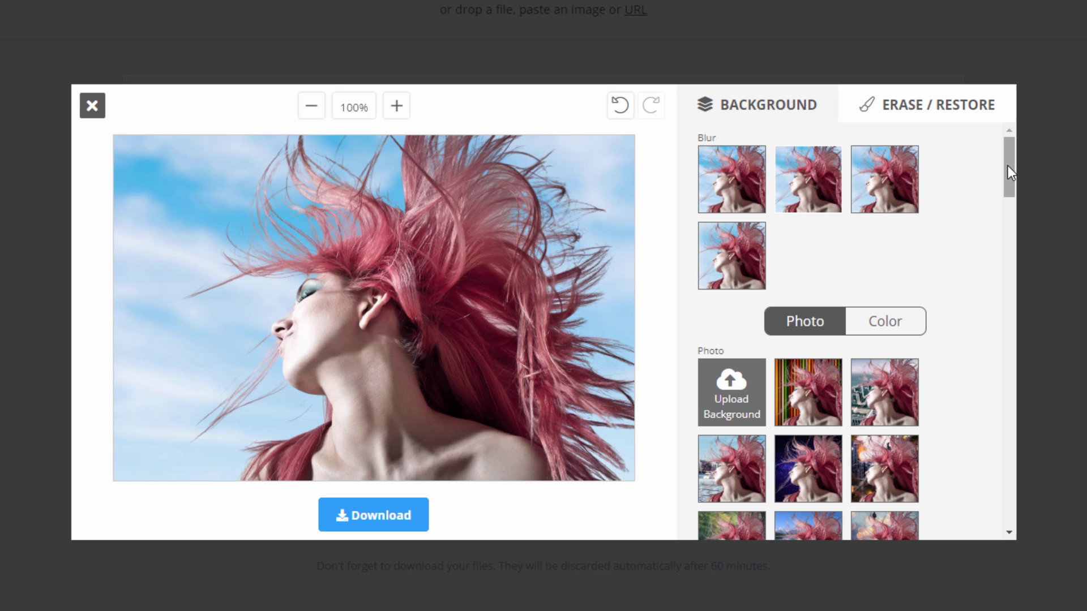
Step: Save the image as pink-hair-1450045_1920-removebg-preview.png in the remove bg folder and close the popups
left_click(378, 525)
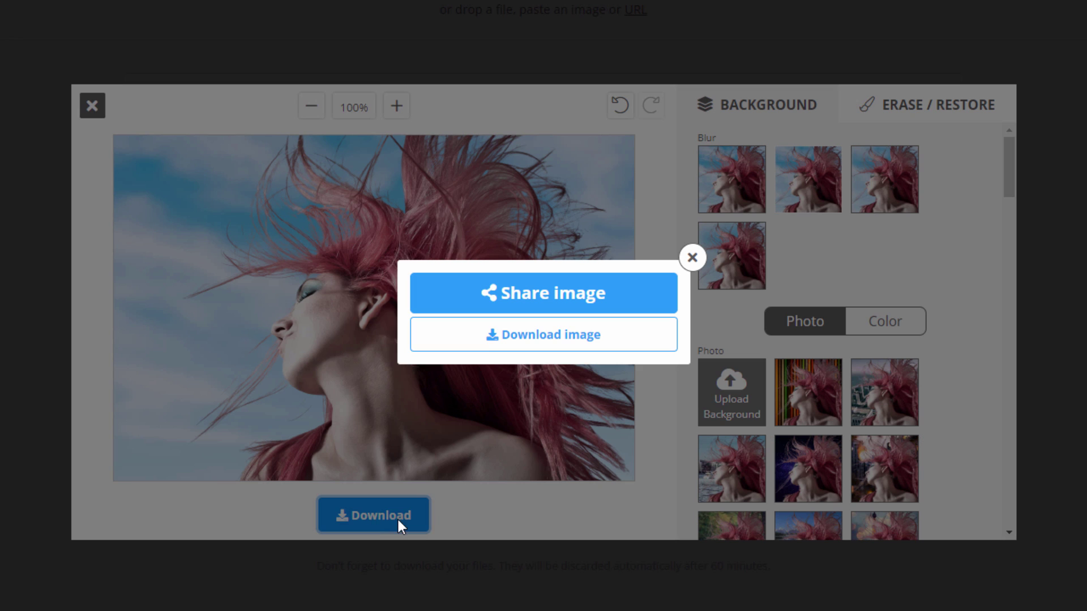
left_click(524, 337)
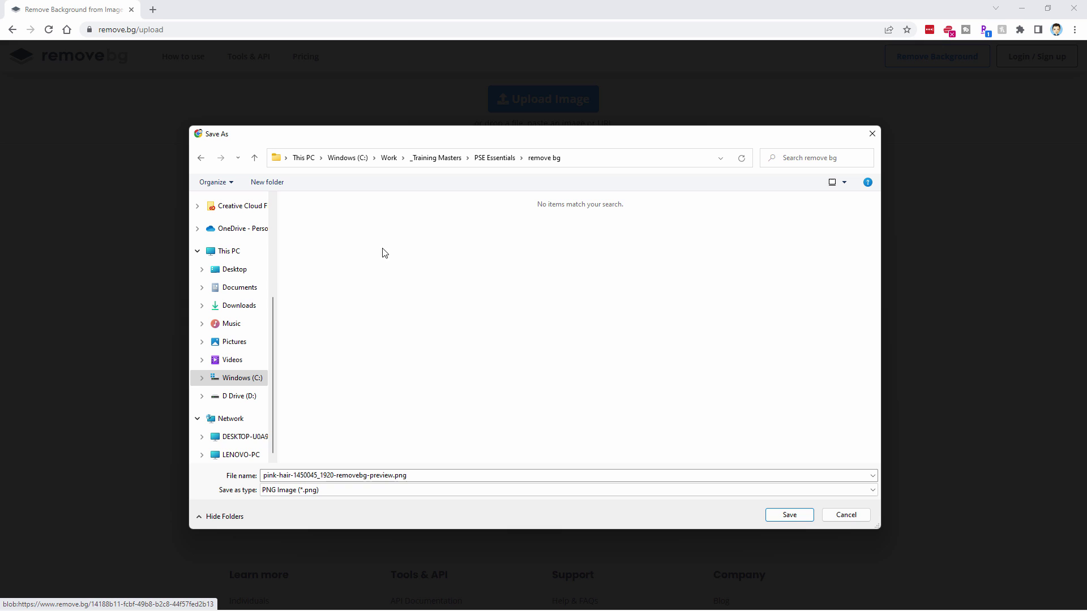
left_click(806, 514)
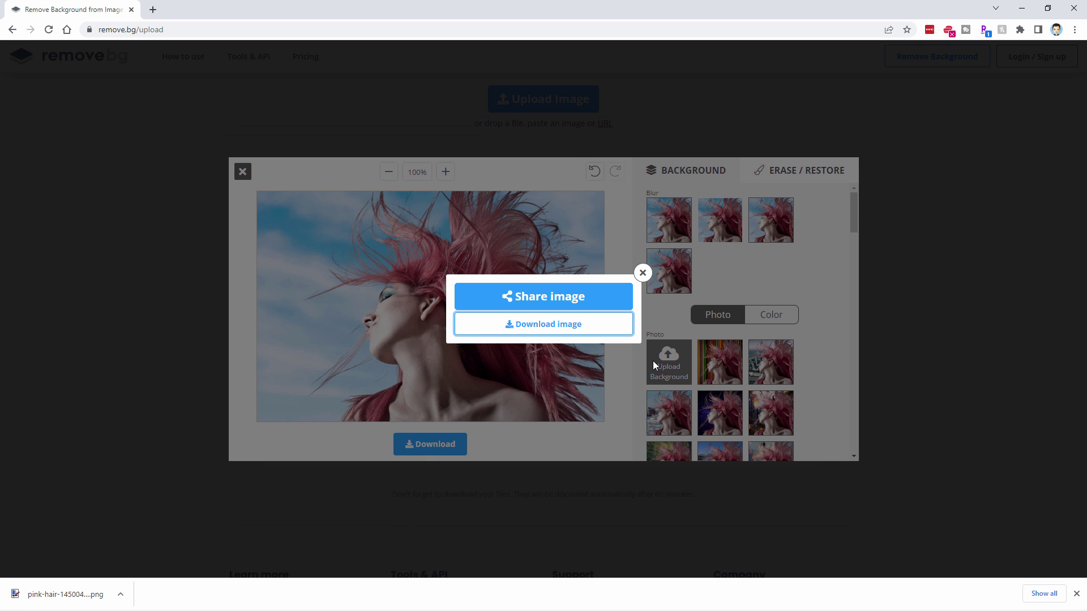
left_click(1076, 594)
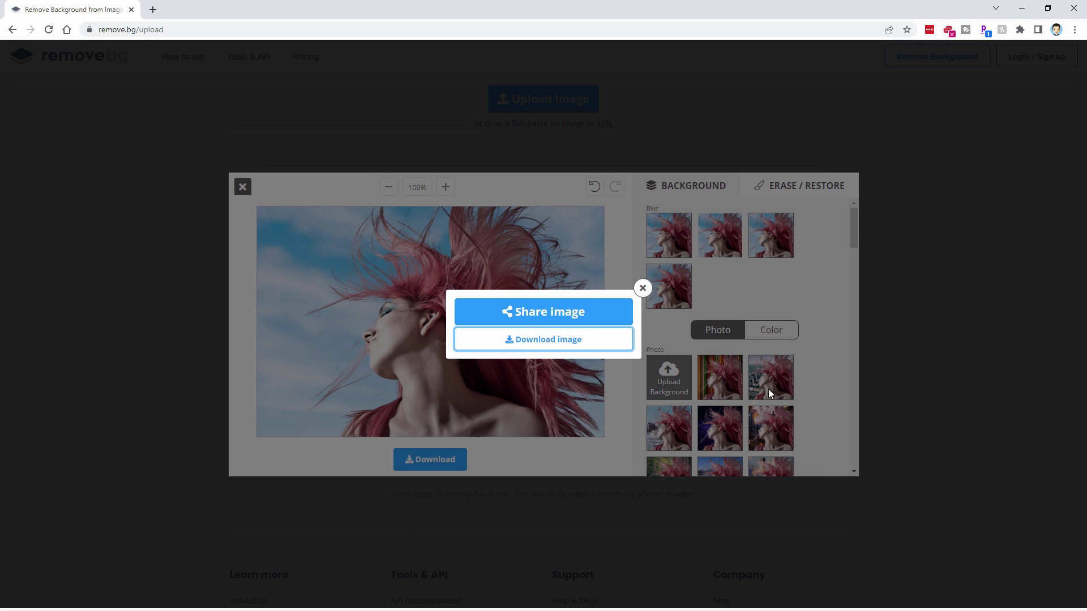
left_click(644, 289)
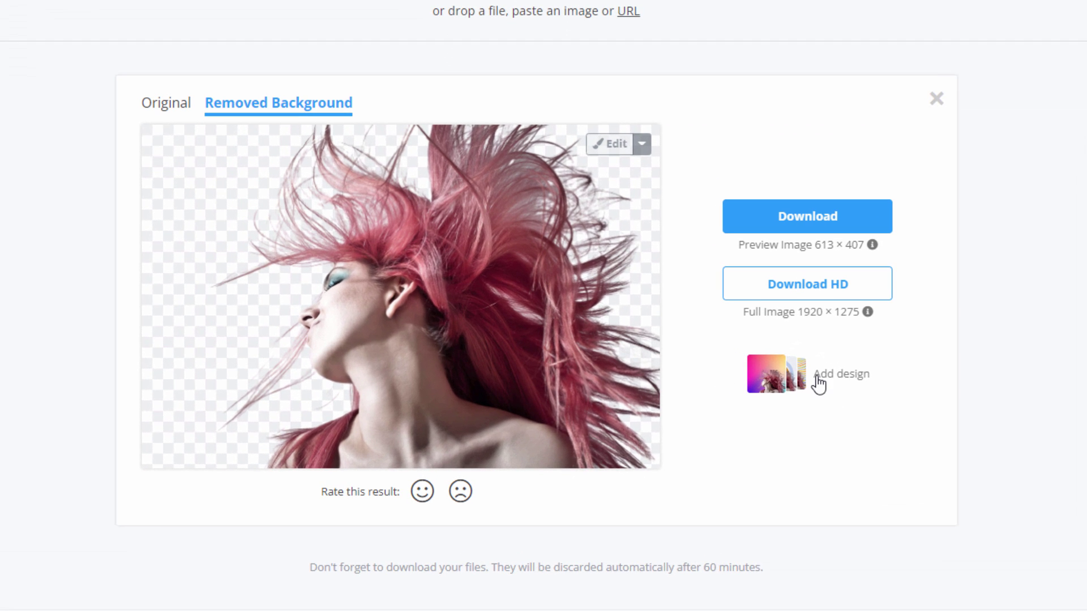
Step: Generate Designify designs from the cutout, browse the gallery, and return to the remove.bg tab
left_click(775, 370)
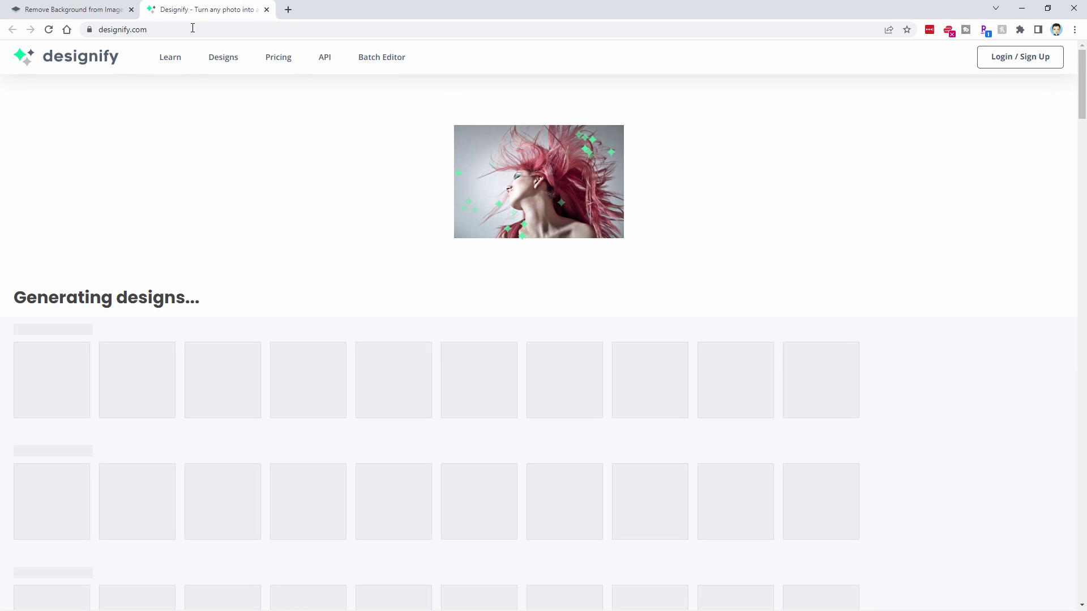
left_click(72, 11)
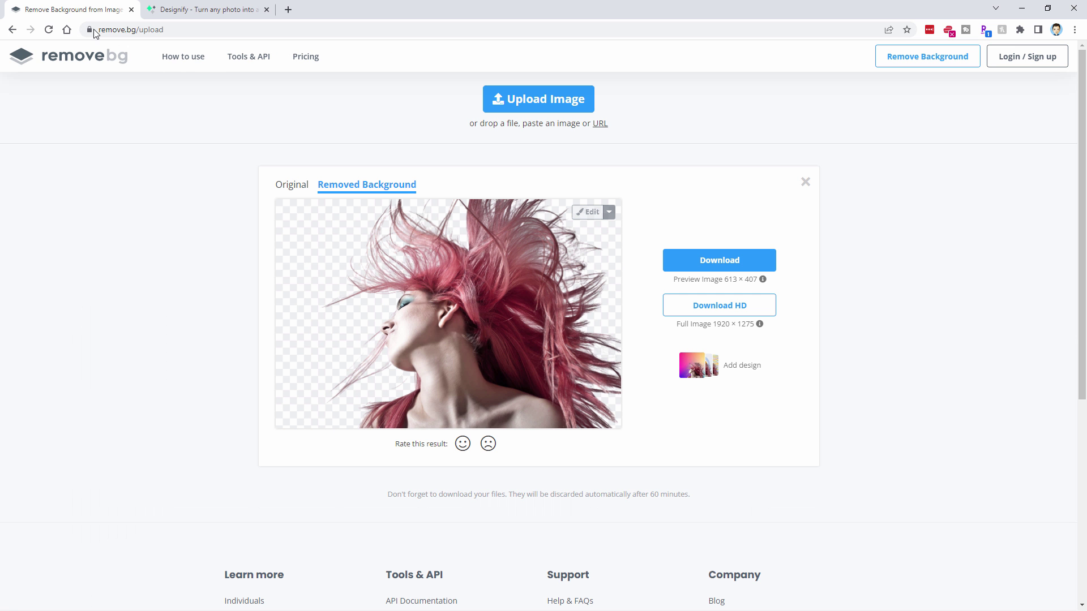
left_click(160, 14)
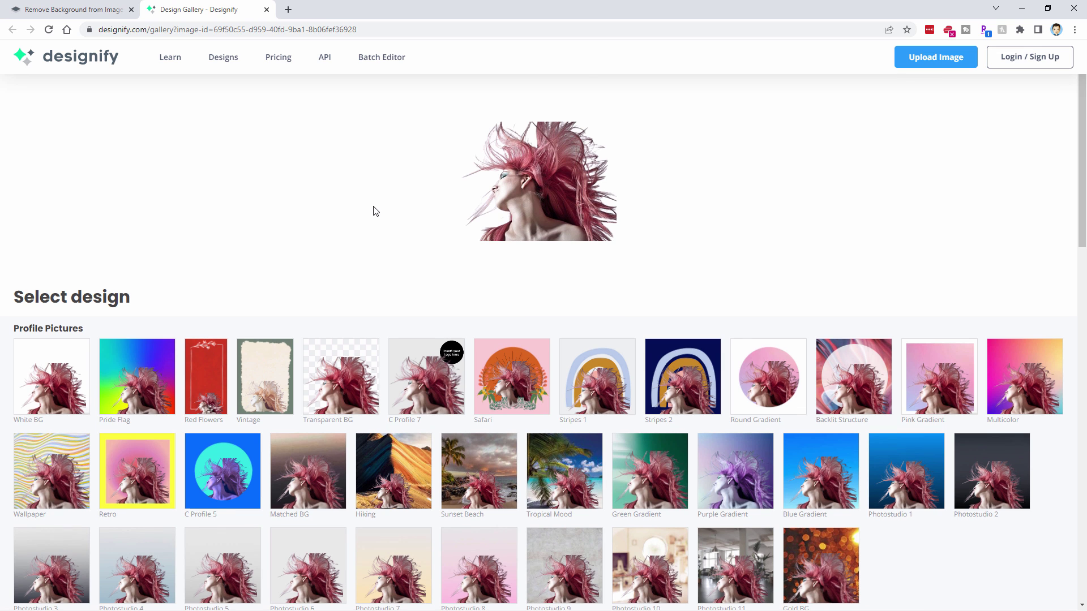
scroll(372, 210, "down", 1)
scroll(907, 451, "down", 3)
scroll(967, 385, "down", 6)
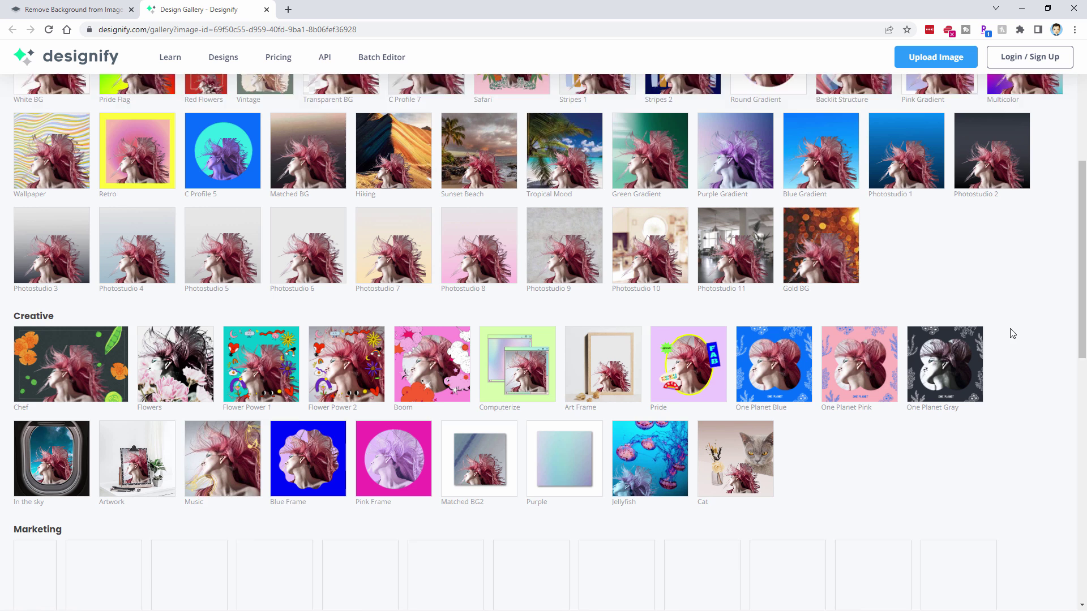
scroll(976, 307, "down", 2)
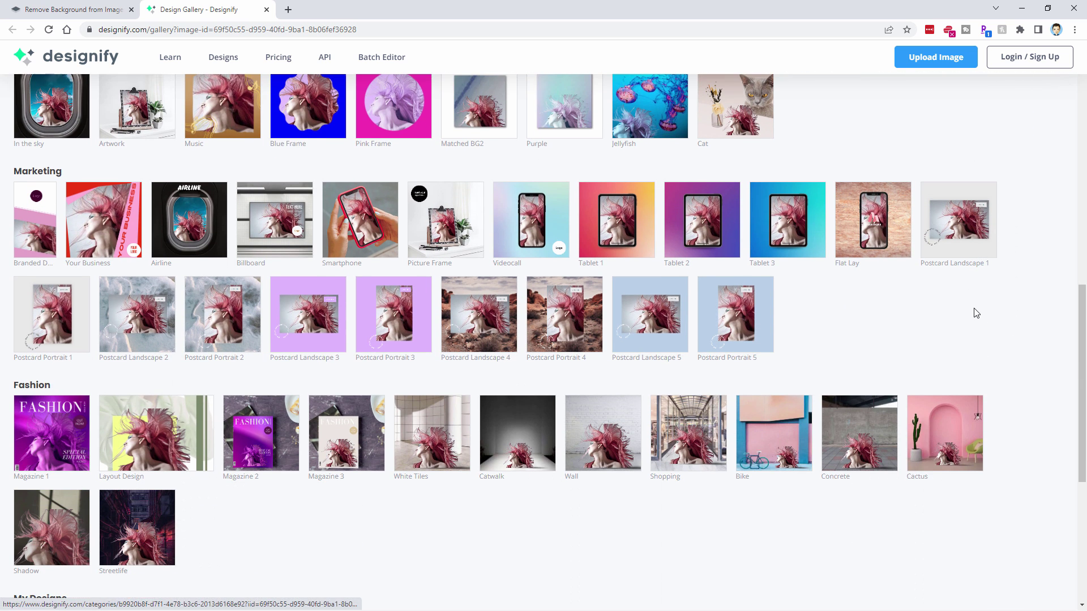
scroll(973, 328, "down", 2)
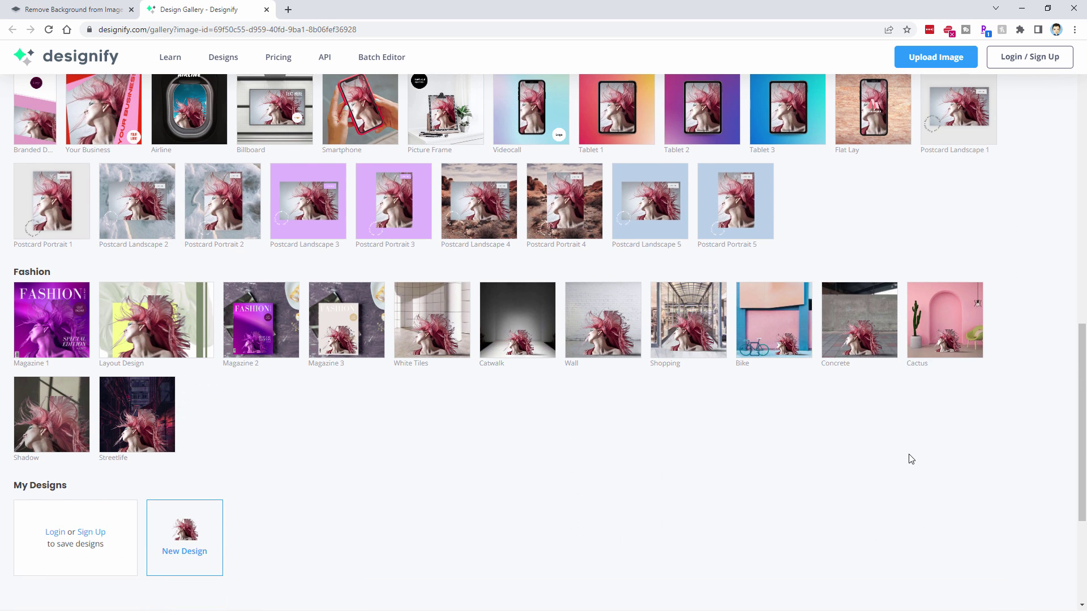
scroll(925, 476, "up", 10)
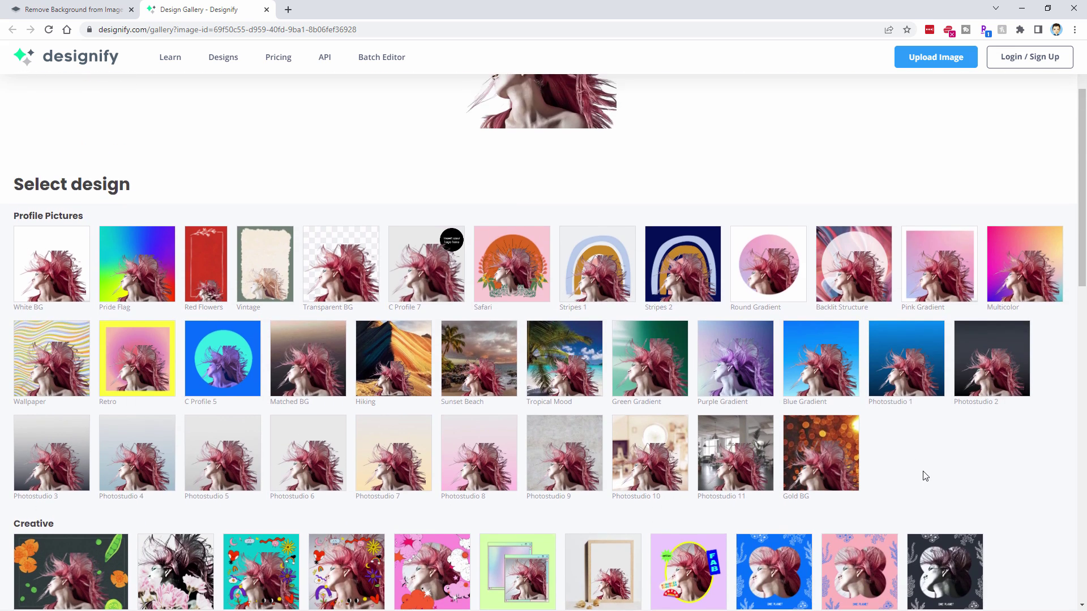
scroll(925, 476, "up", 2)
left_click(74, 9)
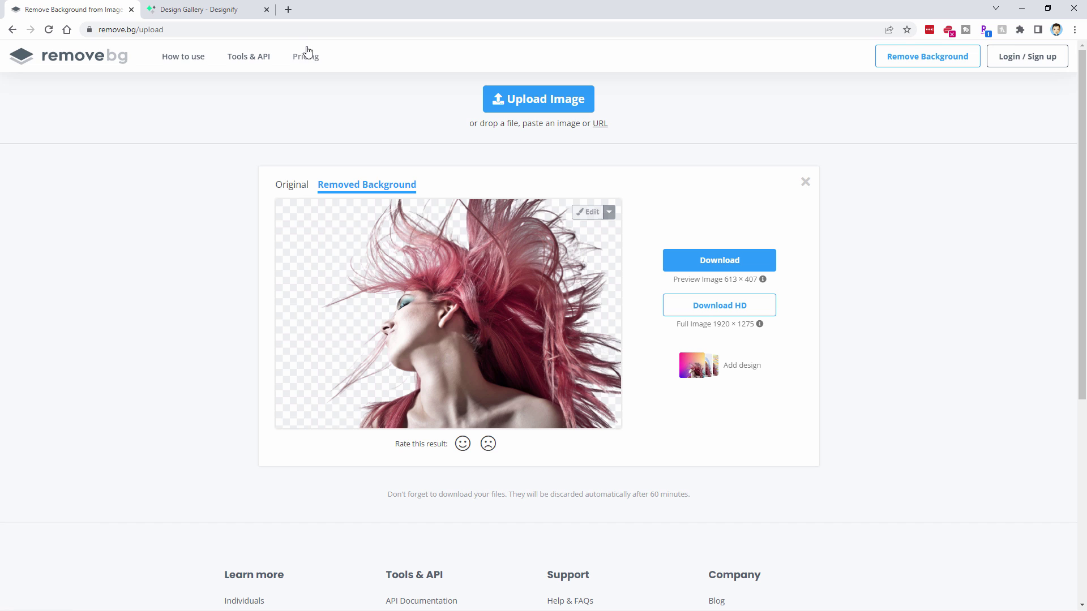
Step: Compare remove.bg pay-as-you-go pricing for 1 and 10 credits, ending on 1 credit at $1.99
left_click(307, 52)
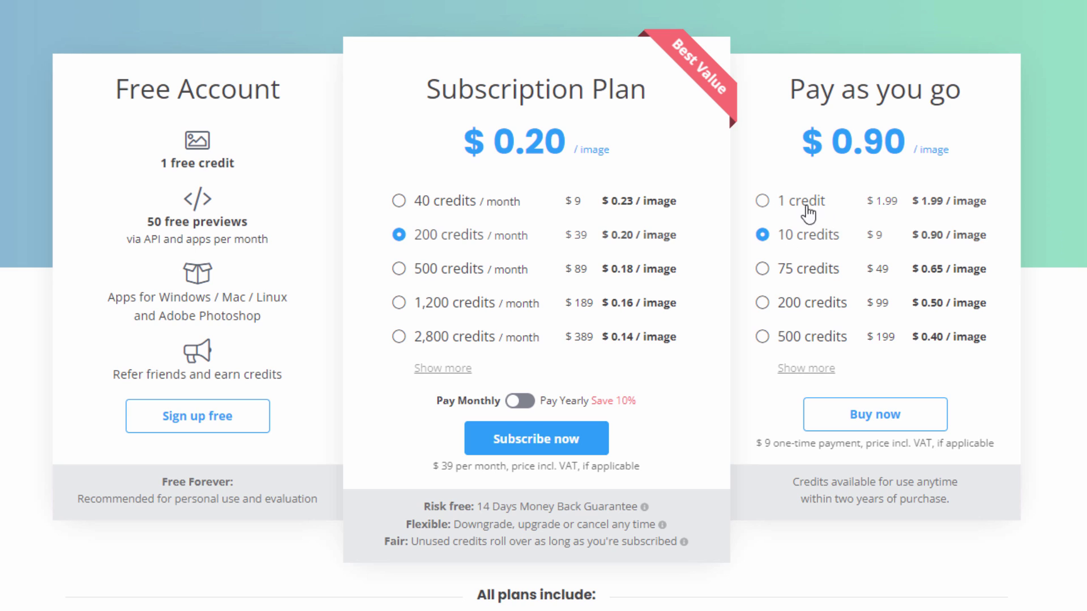
left_click(764, 202)
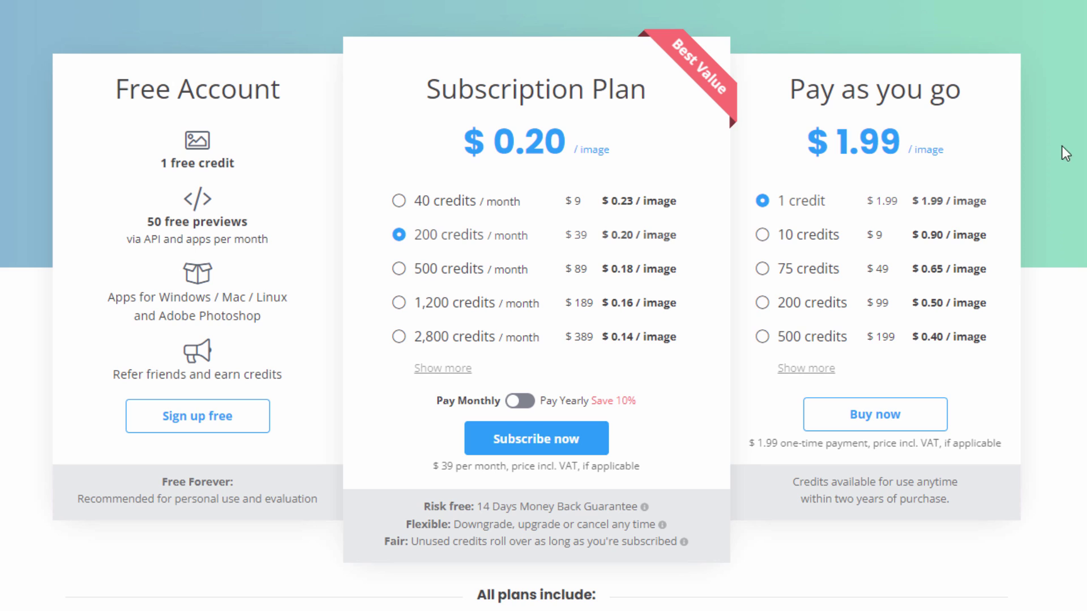
left_click(766, 239)
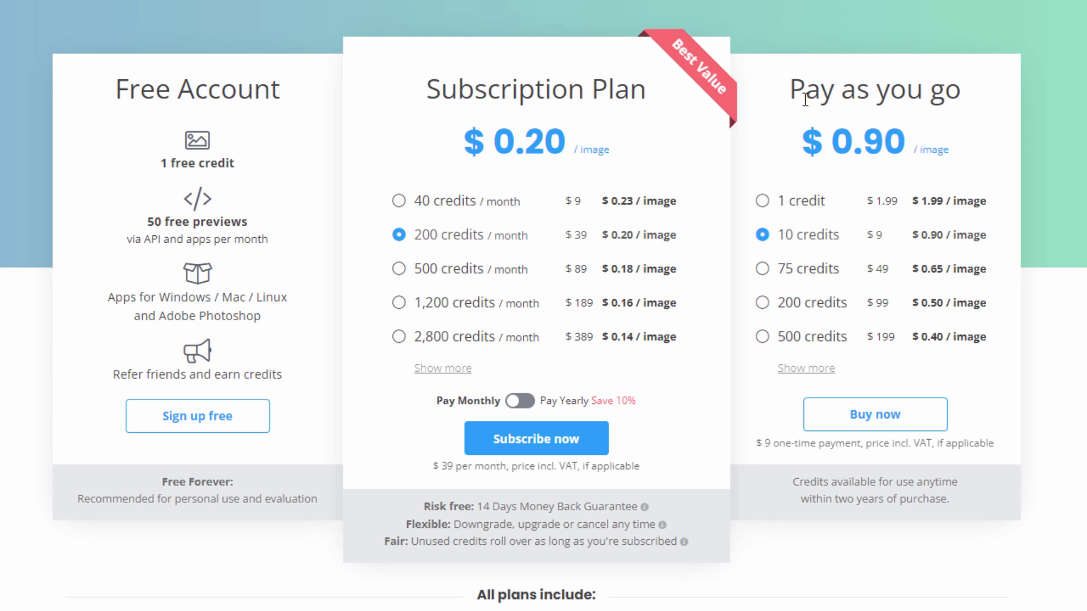
left_click(806, 202)
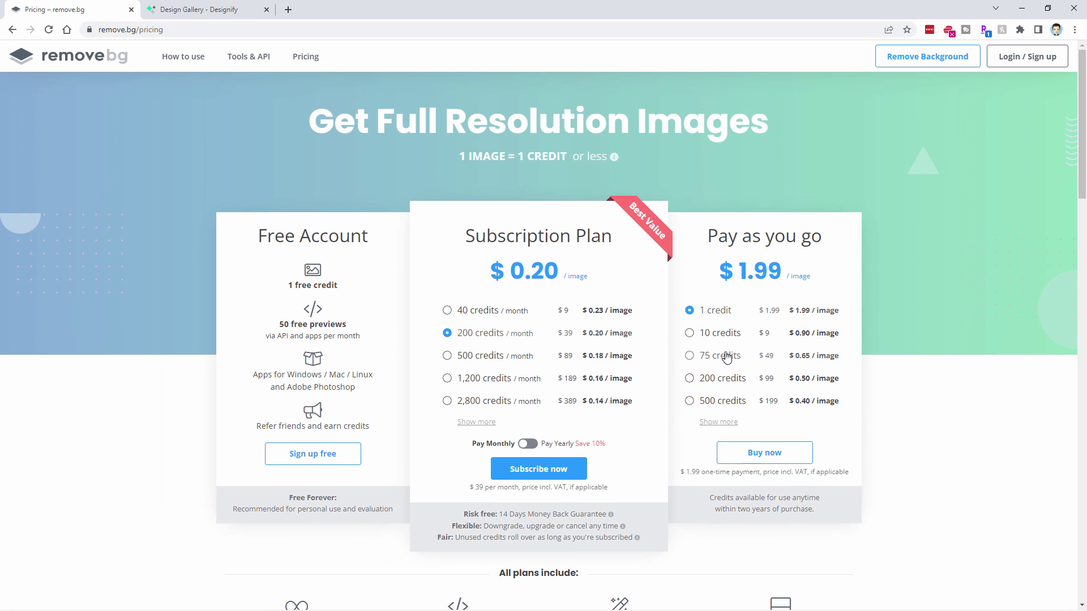
Step: Browse the integration sections on remove.bg's Tools & API page
left_click(251, 59)
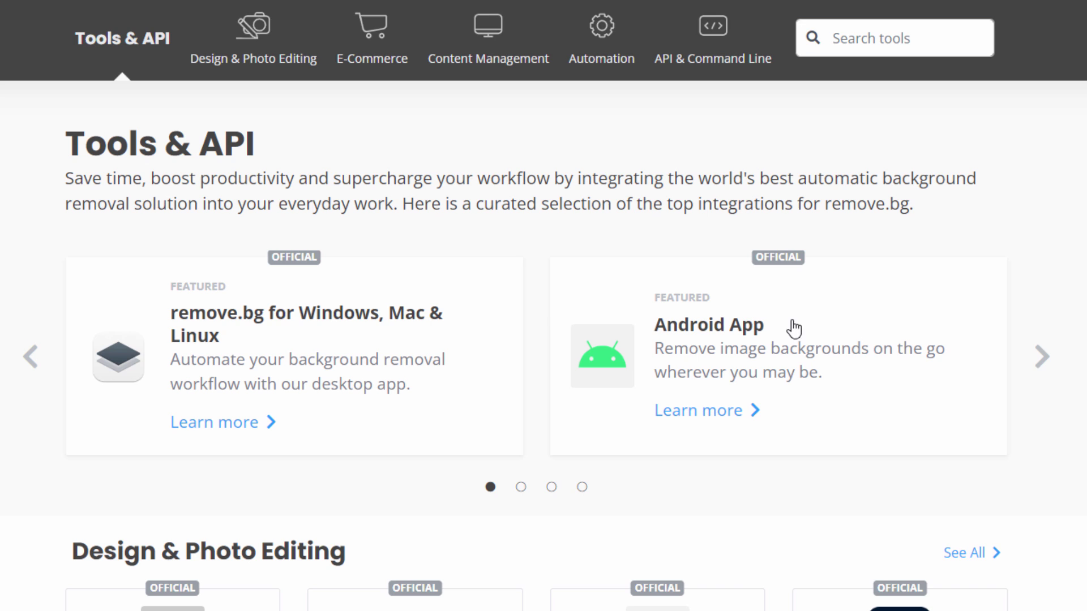
scroll(539, 296, "down", 3)
scroll(538, 233, "down", 4)
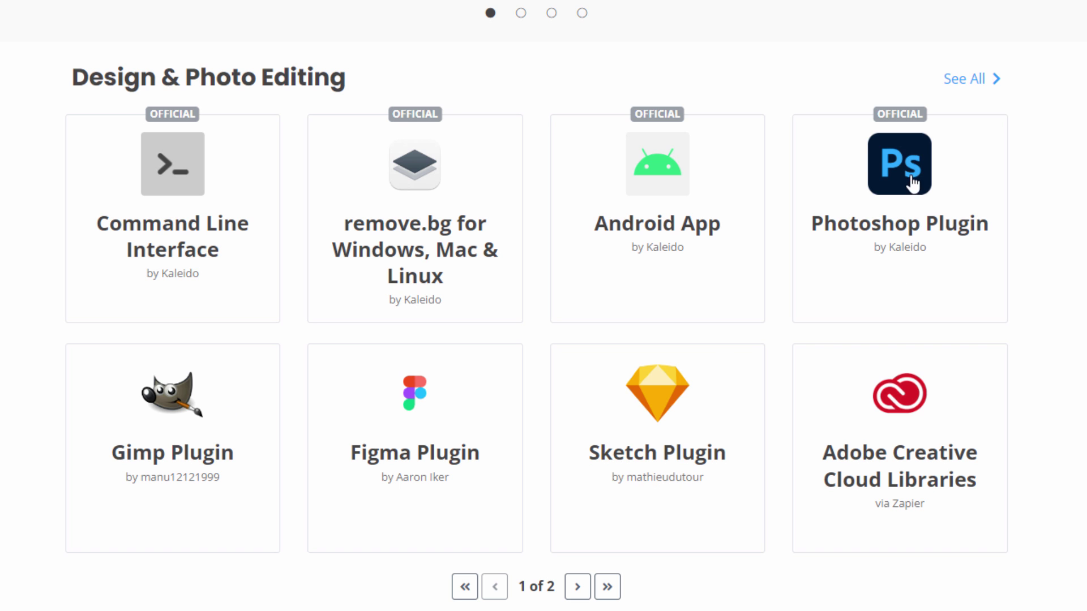
scroll(1068, 199, "down", 7)
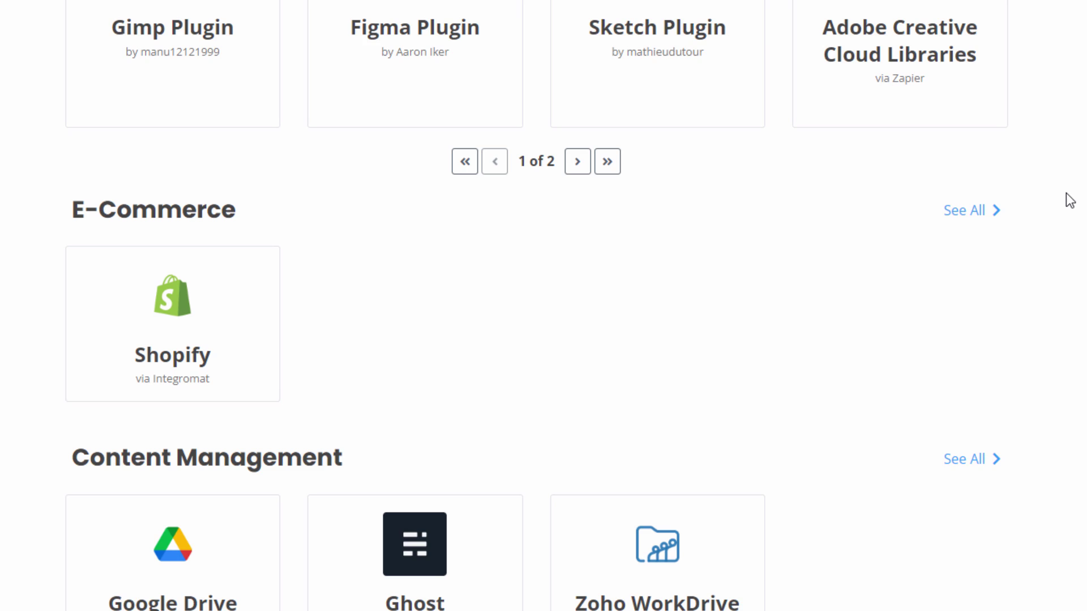
scroll(1069, 201, "down", 4)
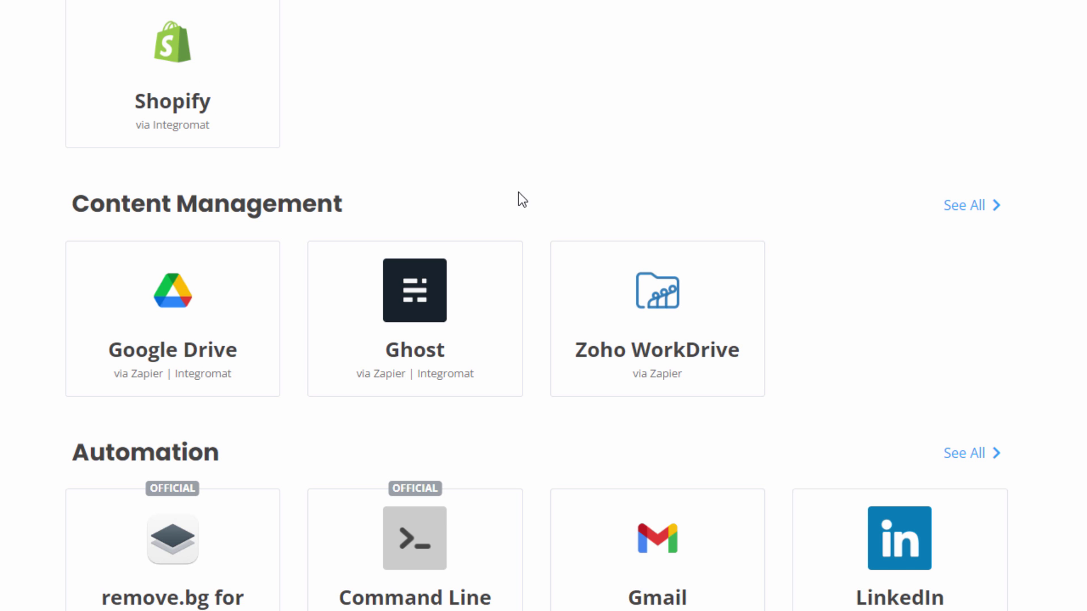
scroll(519, 198, "down", 5)
scroll(519, 199, "down", 2)
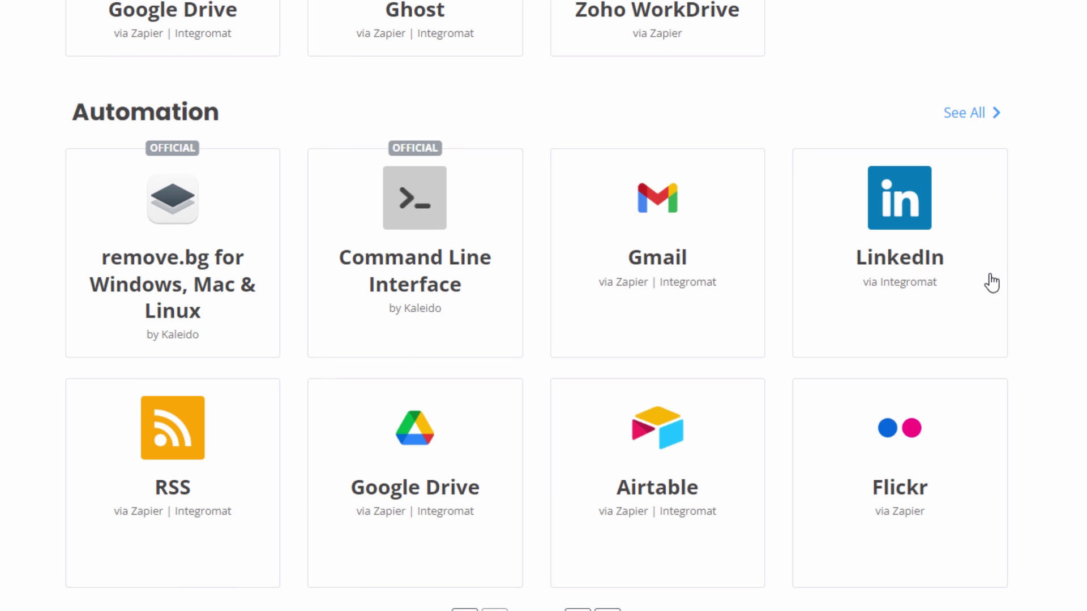
scroll(990, 284, "down", 3)
Step: View the second page of automation integrations, then return to the remove.bg home page
left_click(578, 454)
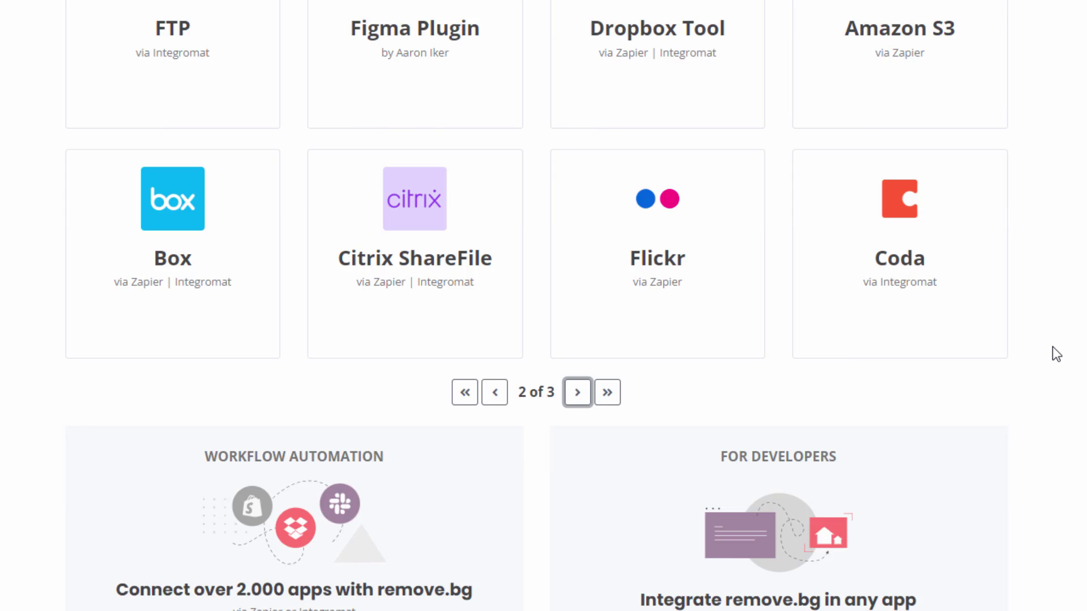
scroll(1052, 346, "up", 5)
scroll(1052, 346, "up", 7)
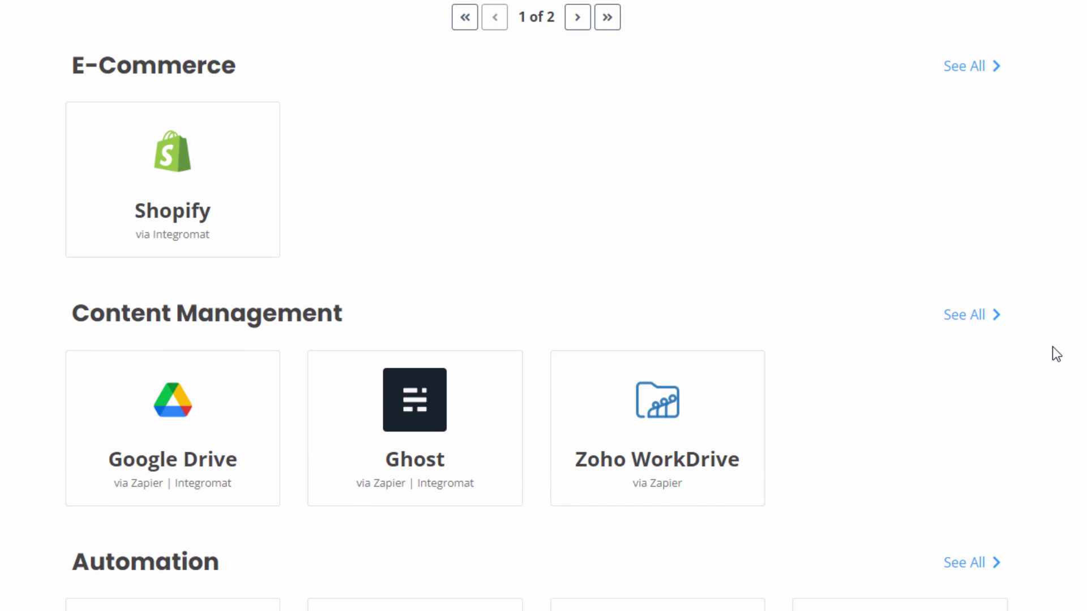
scroll(1051, 346, "down", 5)
scroll(1051, 347, "down", 7)
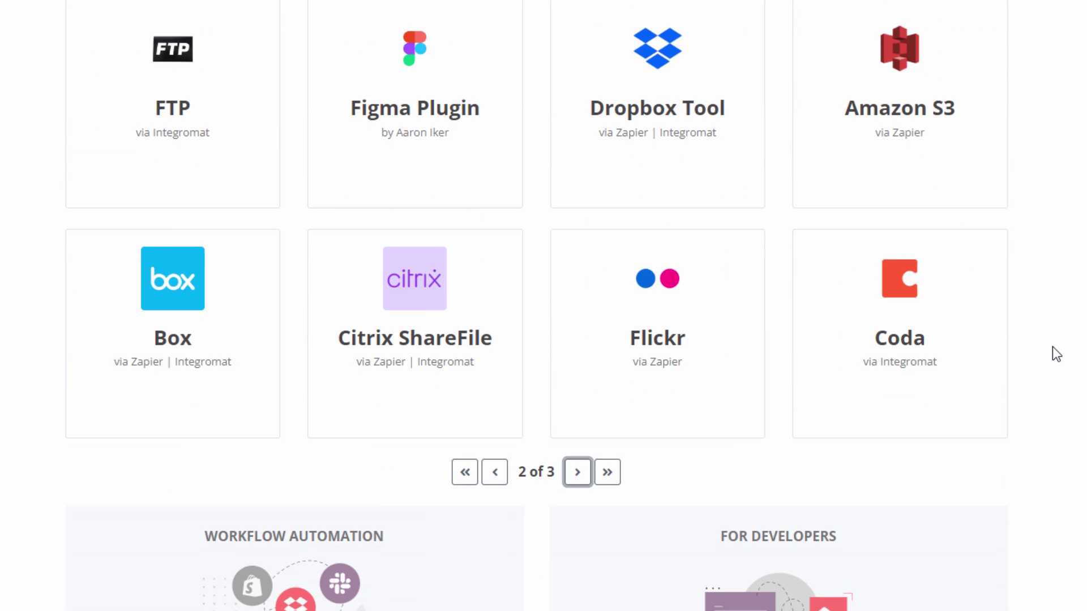
scroll(1051, 347, "up", 20)
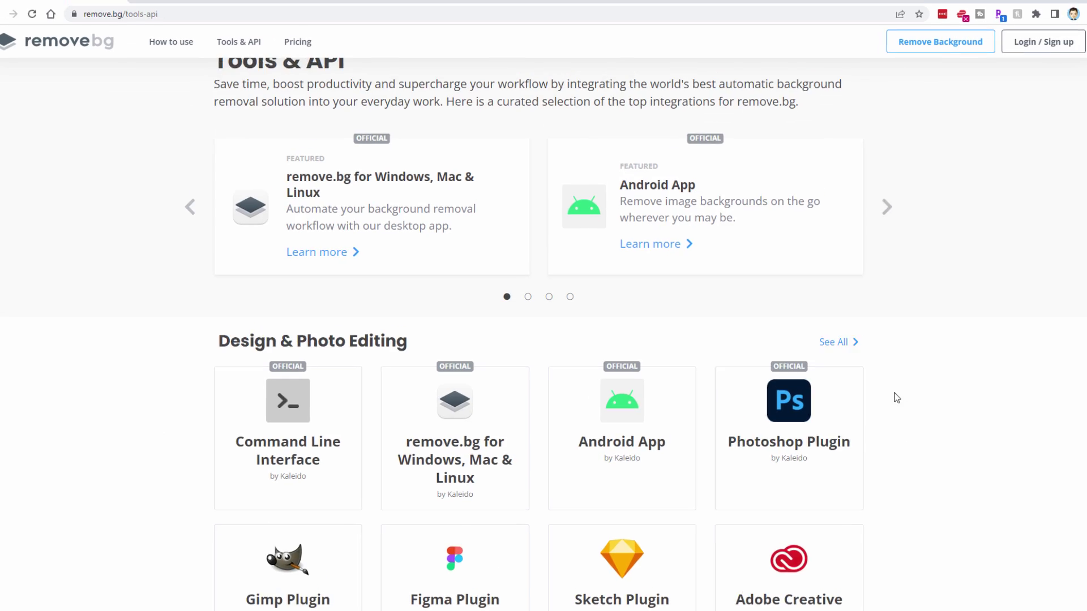
left_click(91, 55)
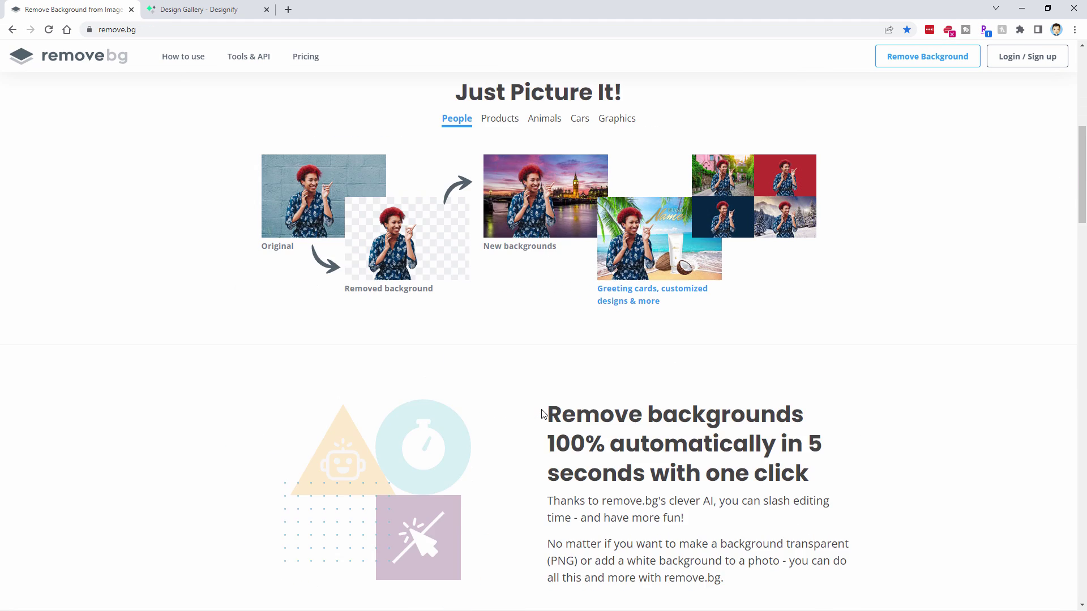
scroll(542, 413, "up", 8)
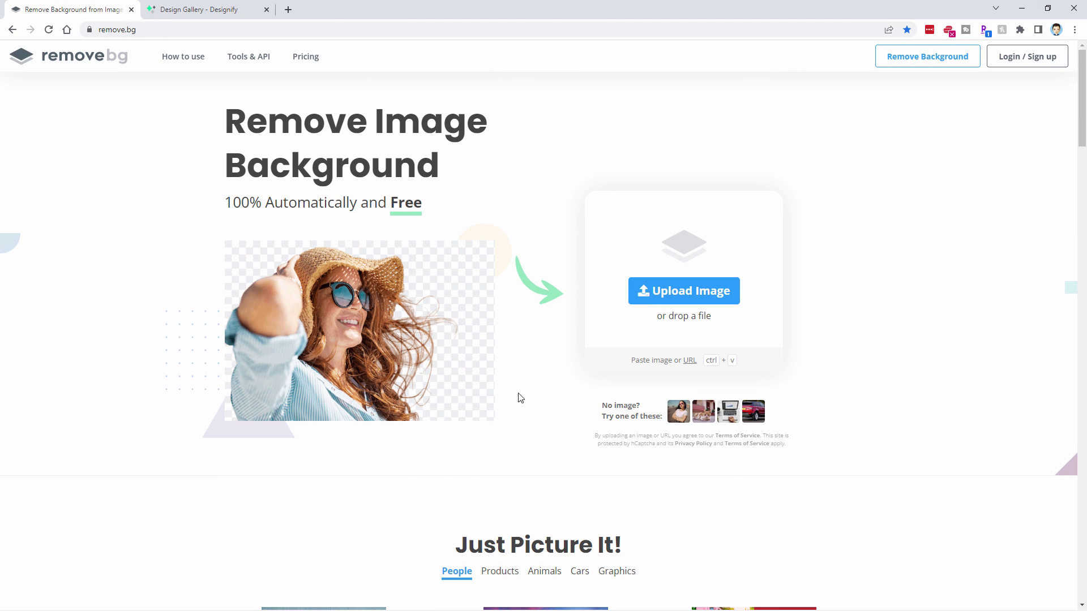